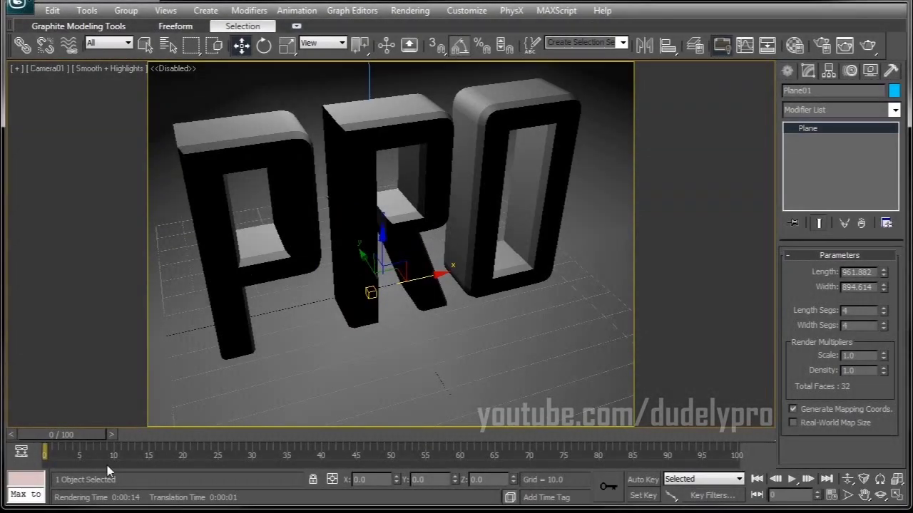
Show the rendered orange glass PRO image, then inspect the Omni light, PRO text and ground plane
{"action": "left_click", "coordinate": [844, 45]}
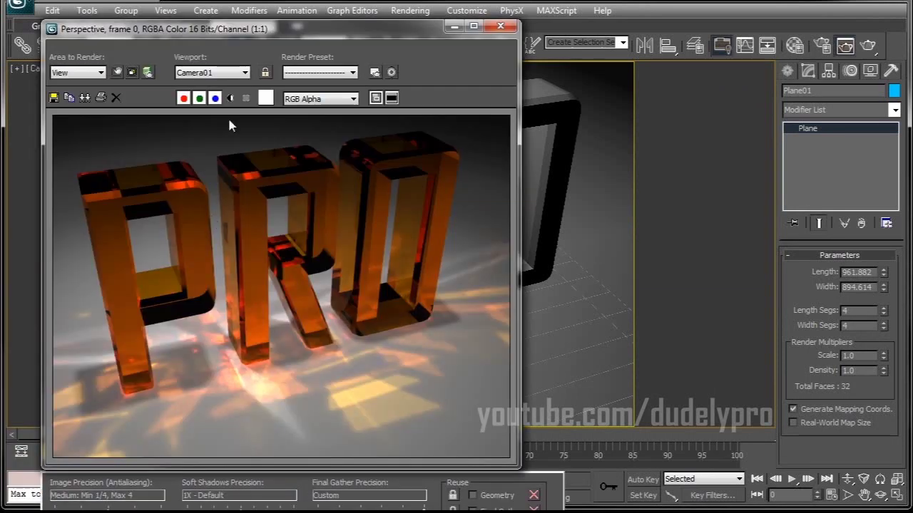
{"action": "left_click_drag", "start_coordinate": [281, 30], "coordinate": [325, 8]}
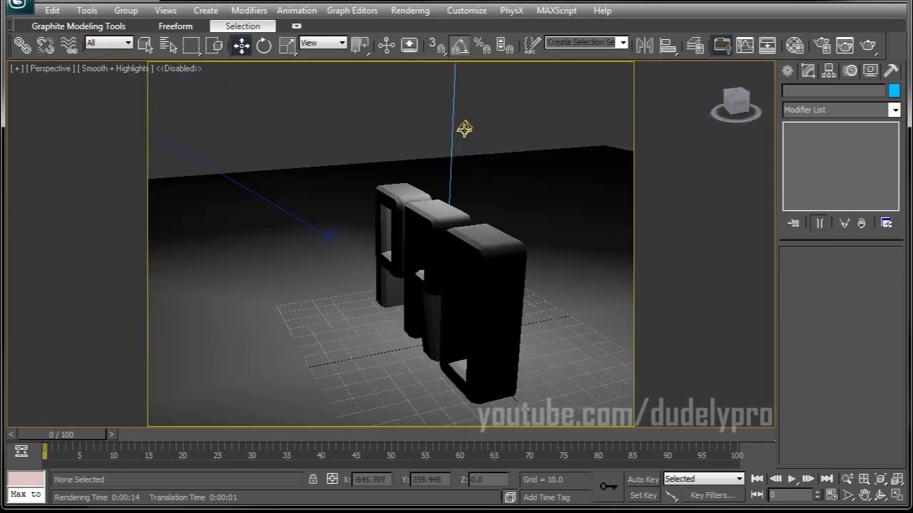
{"action": "left_click", "coordinate": [464, 128]}
{"action": "left_click", "coordinate": [438, 214]}
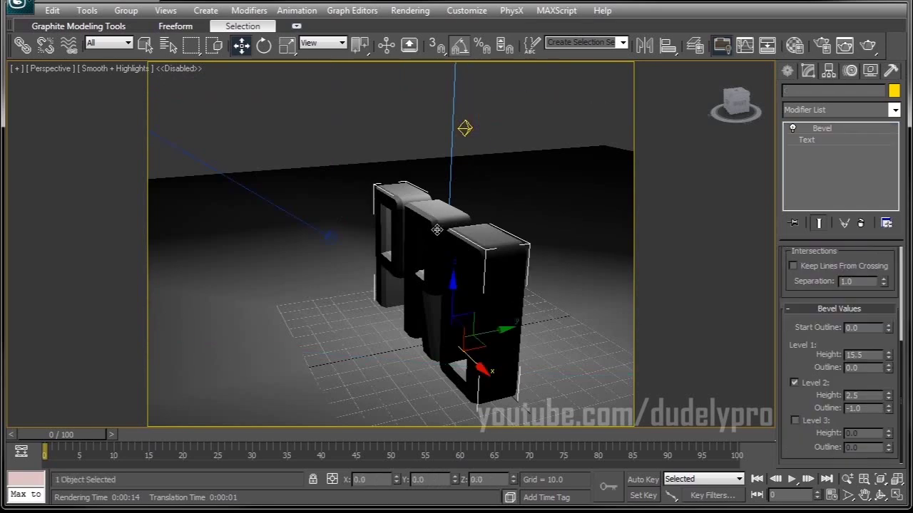
{"action": "middle_click_drag", "start_coordinate": [437, 214], "coordinate": [332, 252], "text": "alt"}
{"action": "left_click", "coordinate": [333, 253]}
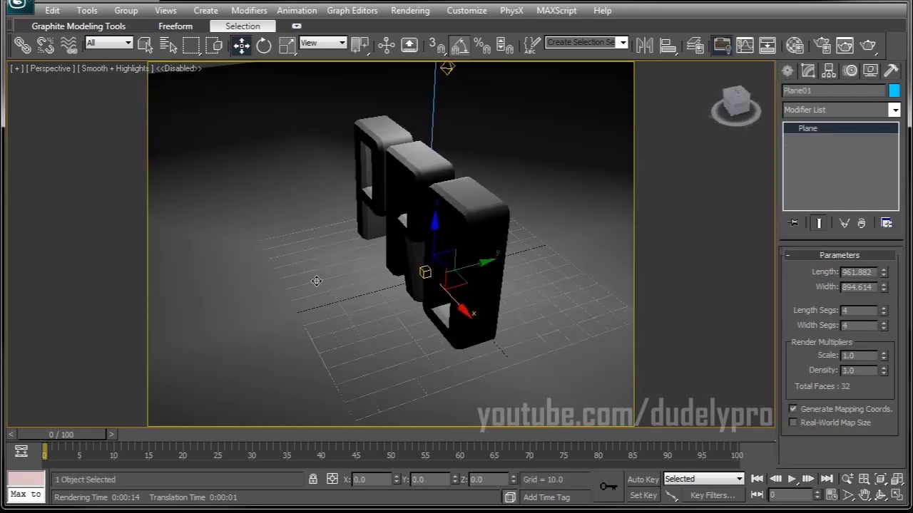
Render the Camera01 view of the PRO scene and close the render window
{"action": "scroll", "coordinate": [309, 263], "scroll_direction": "down", "scroll_amount": 5}
{"action": "key", "text": "c"}
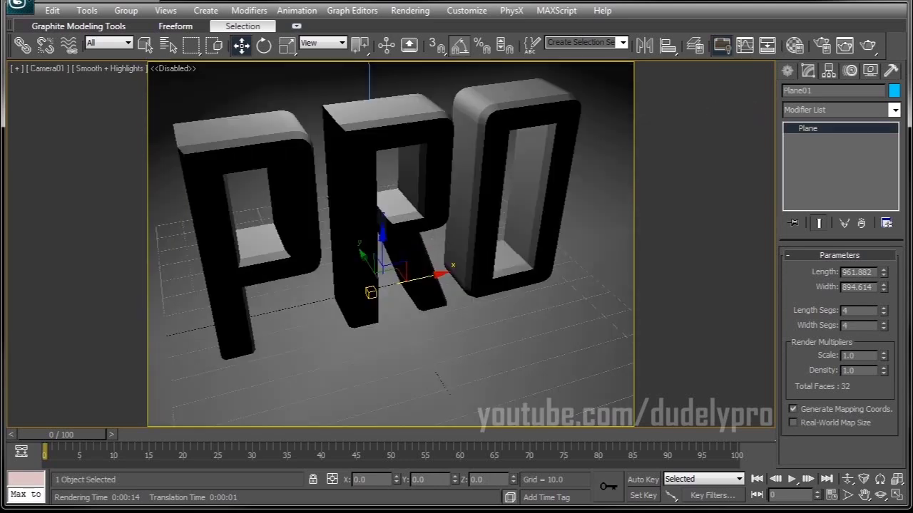
{"action": "key", "text": "shift+q"}
{"action": "left_click_drag", "start_coordinate": [276, 29], "coordinate": [344, 27]}
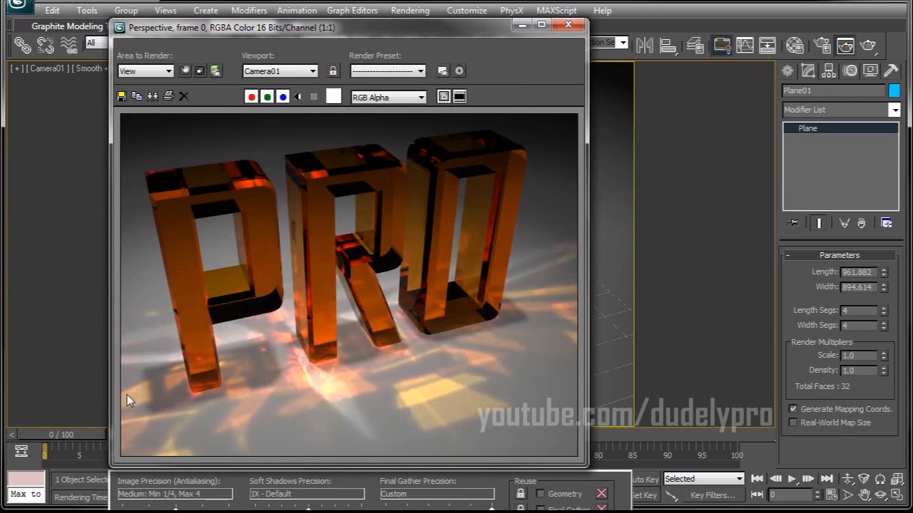
{"action": "left_click", "coordinate": [569, 24]}
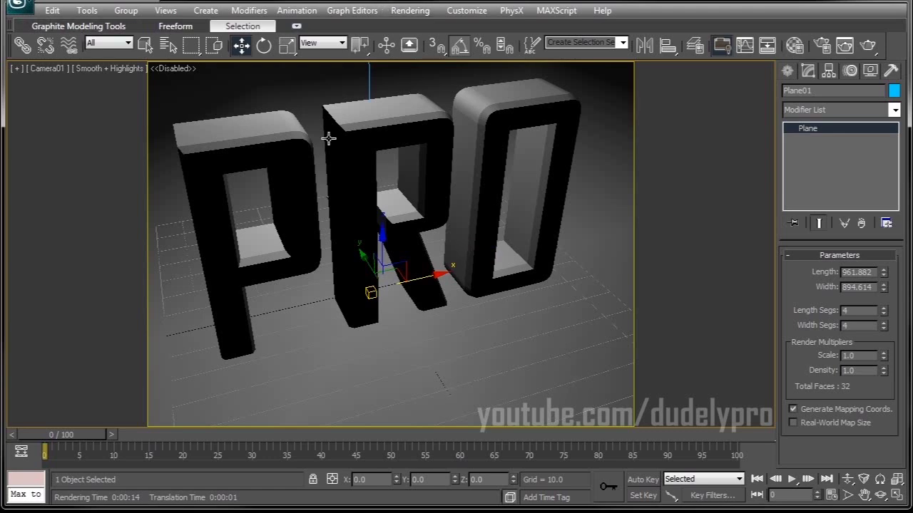
Reset 3ds Max to an empty new scene without saving the PRO letters scene
{"action": "left_click", "coordinate": [28, 8]}
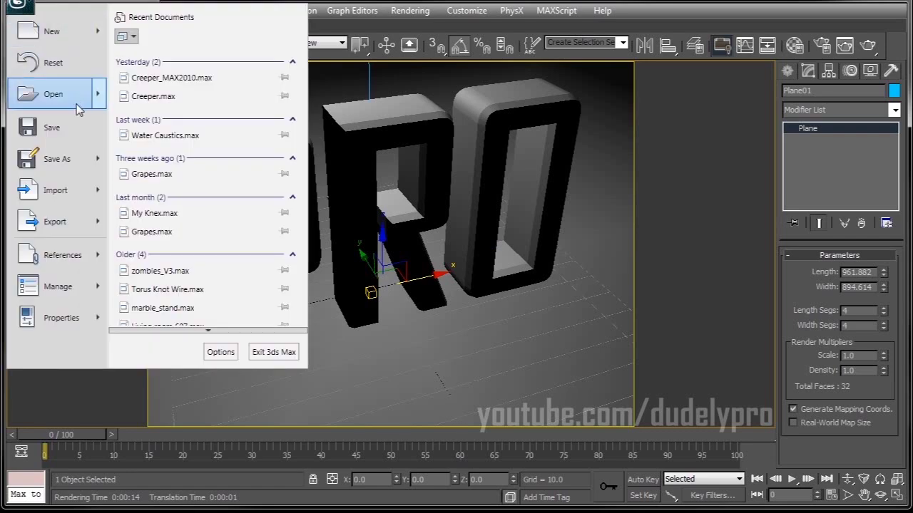
{"action": "left_click", "coordinate": [76, 62]}
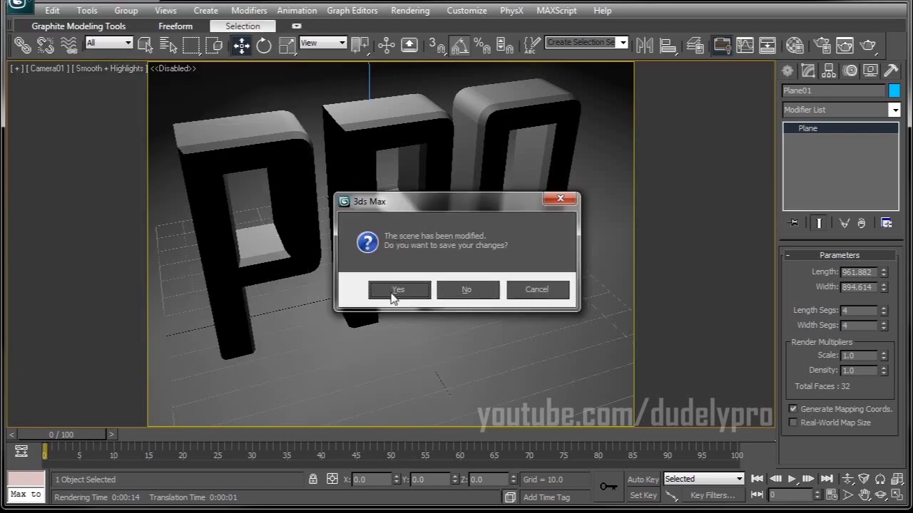
{"action": "left_click", "coordinate": [452, 295]}
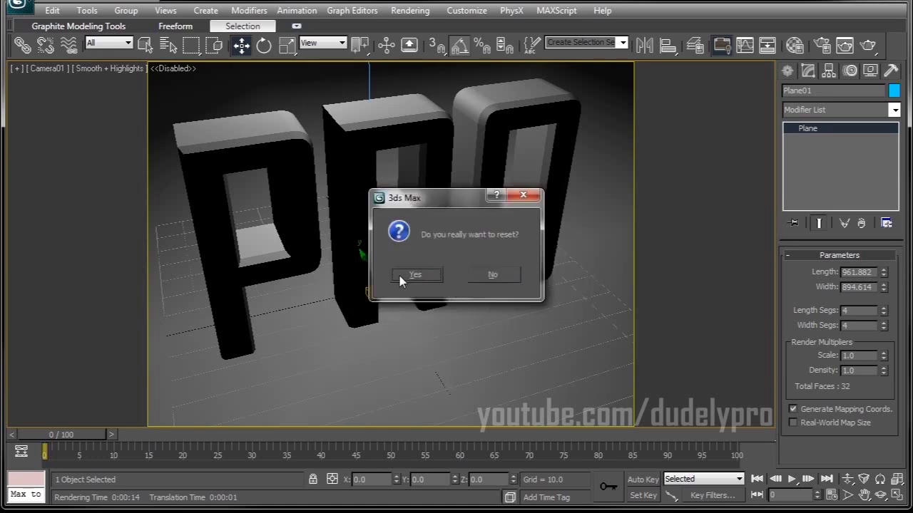
{"action": "left_click", "coordinate": [399, 276]}
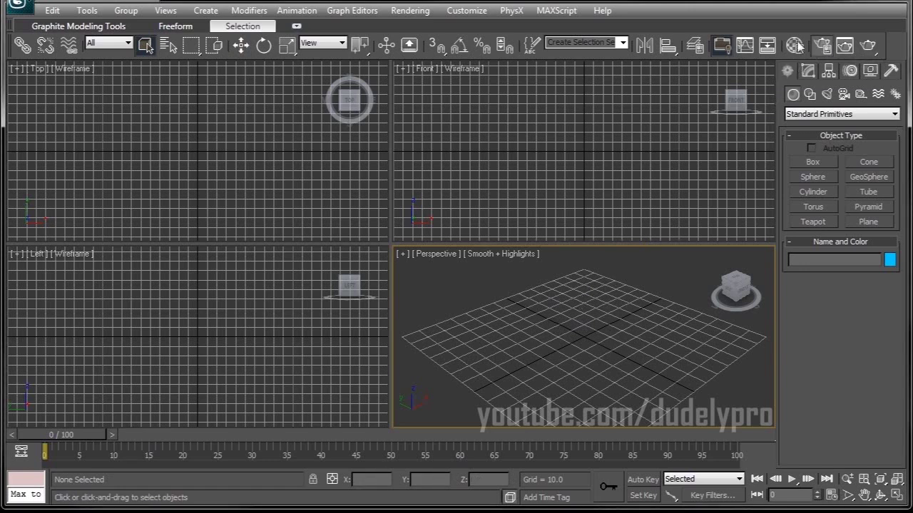
{"action": "left_click", "coordinate": [822, 45]}
{"action": "left_click_drag", "start_coordinate": [674, 18], "coordinate": [428, 12]}
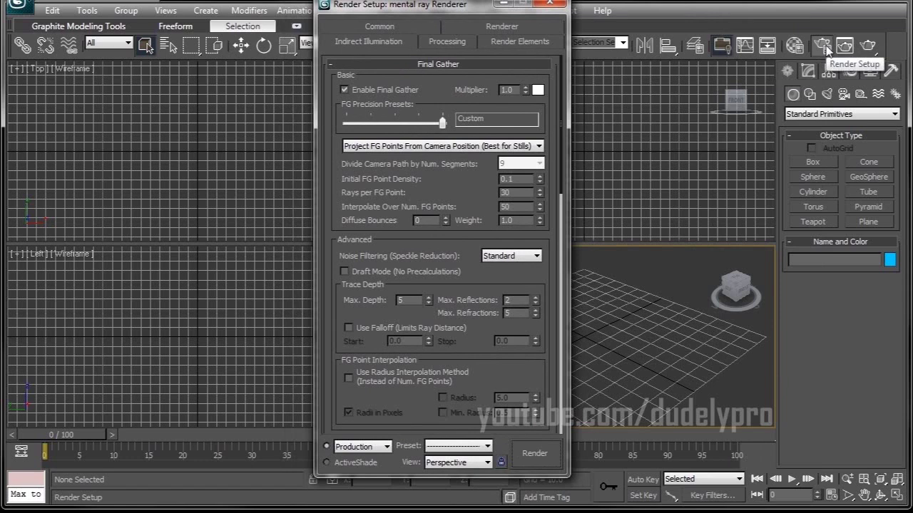
{"action": "left_click", "coordinate": [397, 27]}
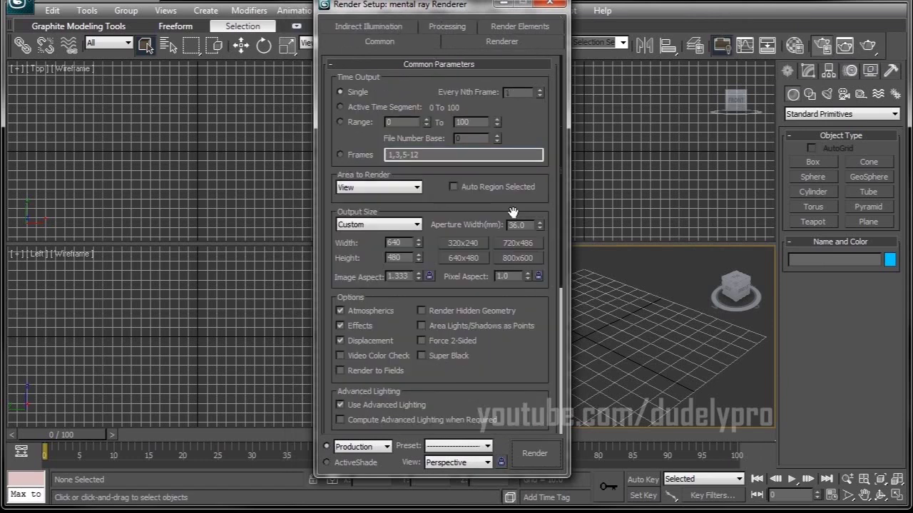
{"action": "left_click_drag", "start_coordinate": [520, 368], "coordinate": [500, 93]}
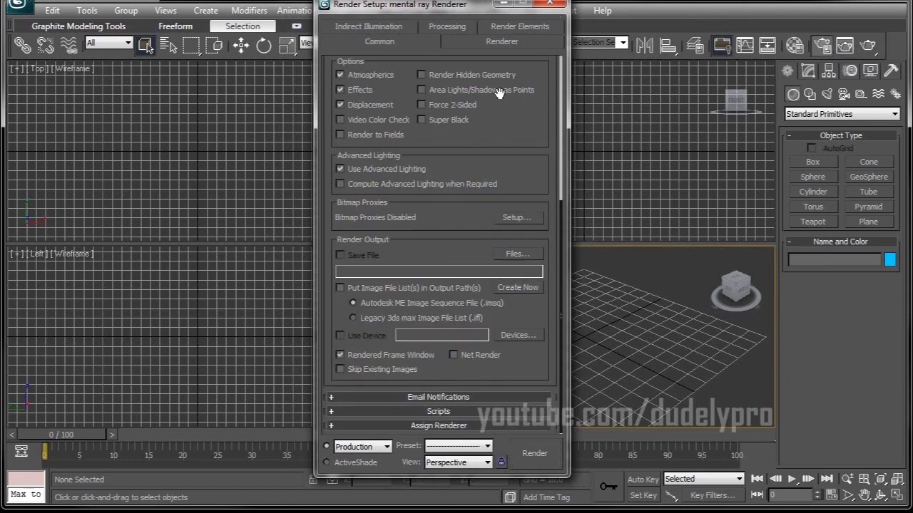
{"action": "left_click", "coordinate": [438, 426]}
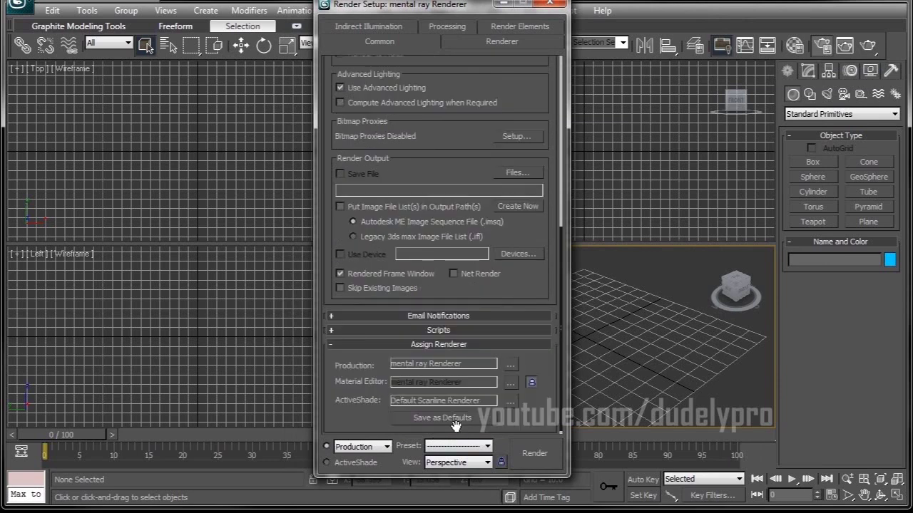
{"action": "left_click", "coordinate": [509, 363]}
{"action": "left_click", "coordinate": [508, 338]}
{"action": "left_click", "coordinate": [549, 3]}
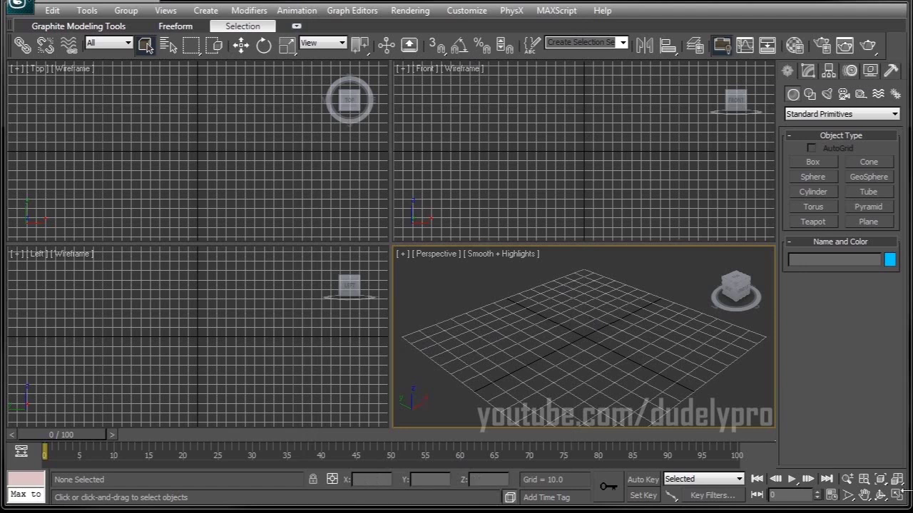
Maximize the Perspective viewport and draw a large ground plane about 567 long
{"action": "left_click", "coordinate": [896, 495]}
{"action": "middle_click_drag", "start_coordinate": [514, 218], "coordinate": [452, 298], "text": "alt"}
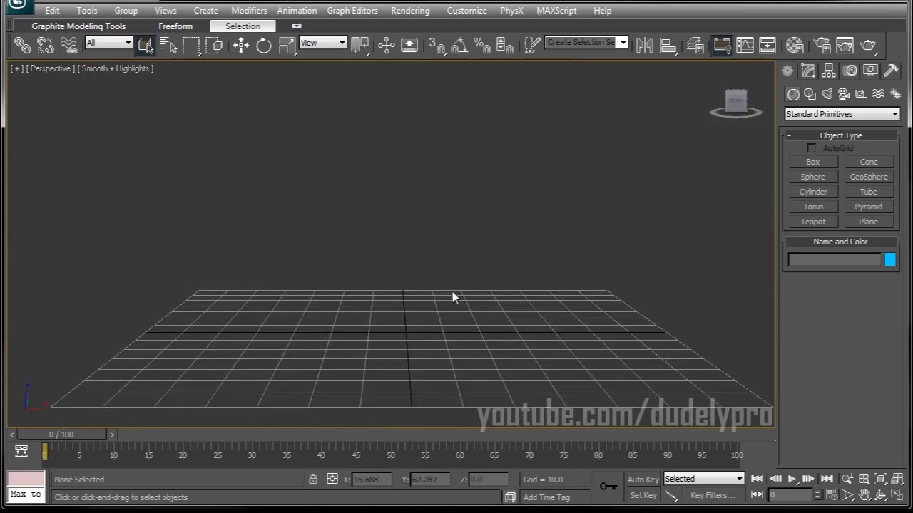
{"action": "left_click", "coordinate": [855, 221]}
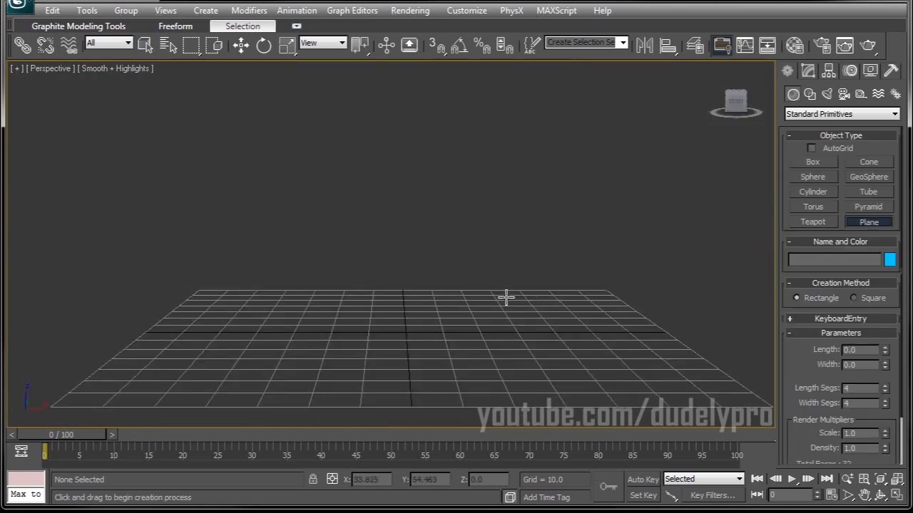
{"action": "scroll", "coordinate": [492, 295], "scroll_direction": "down", "scroll_amount": 3}
{"action": "middle_click_drag", "start_coordinate": [479, 292], "coordinate": [456, 322], "text": "alt"}
{"action": "left_click_drag", "start_coordinate": [126, 167], "coordinate": [723, 366]}
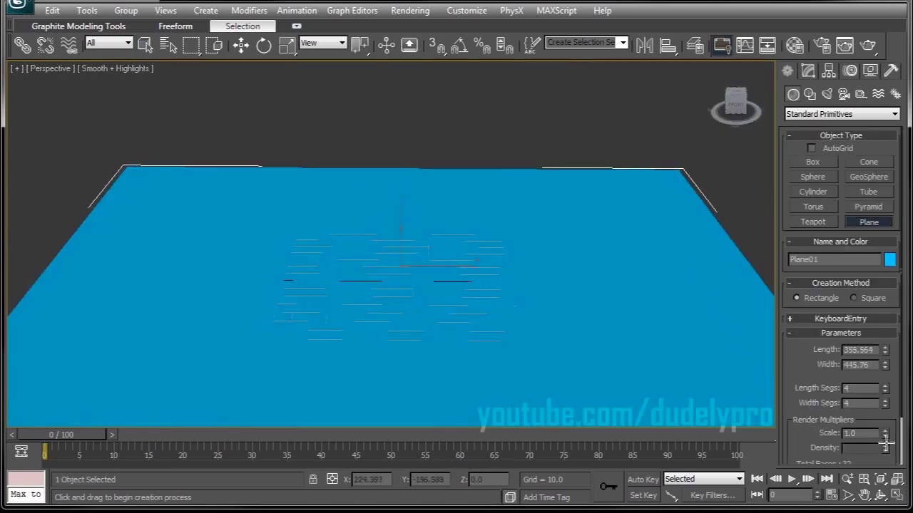
{"action": "scroll", "coordinate": [594, 272], "scroll_direction": "down", "scroll_amount": 2}
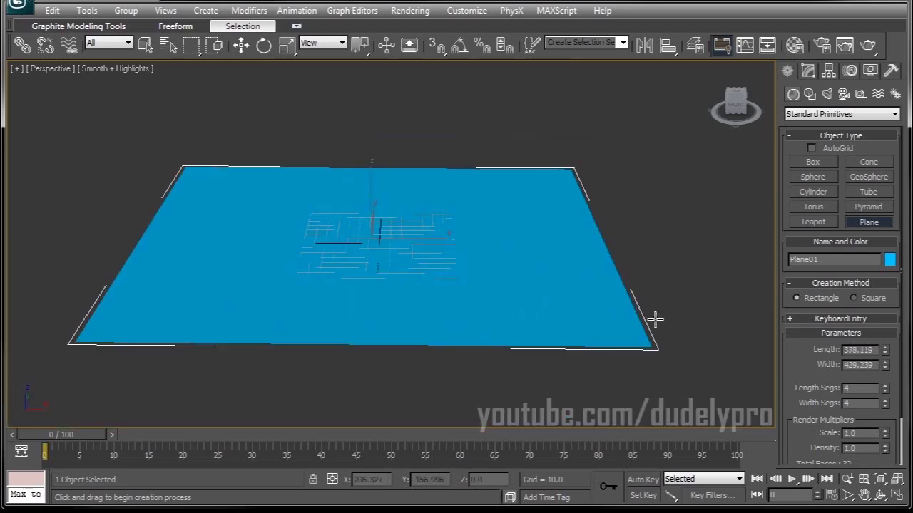
{"action": "left_click_drag", "start_coordinate": [885, 351], "coordinate": [885, 324]}
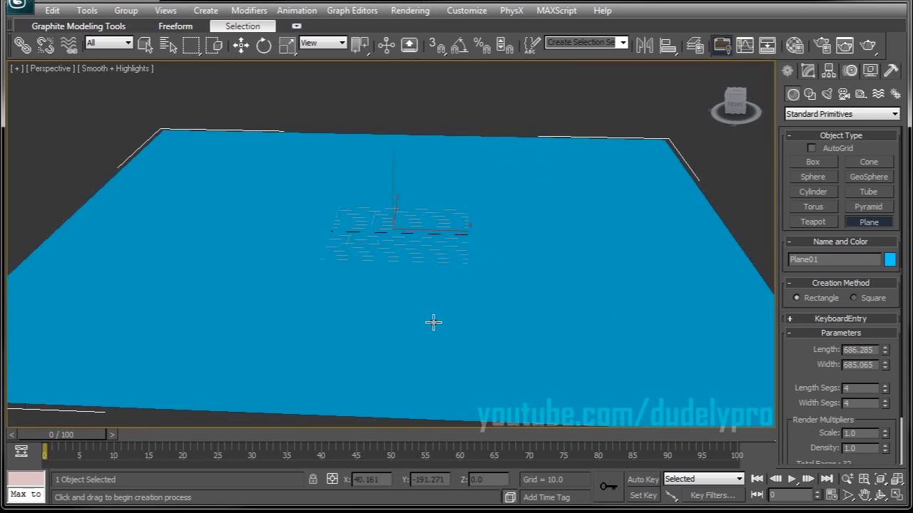
Add an Extended Primitives Torus Knot at the plane's centre and raise it to Z 49.497
{"action": "left_click", "coordinate": [795, 115]}
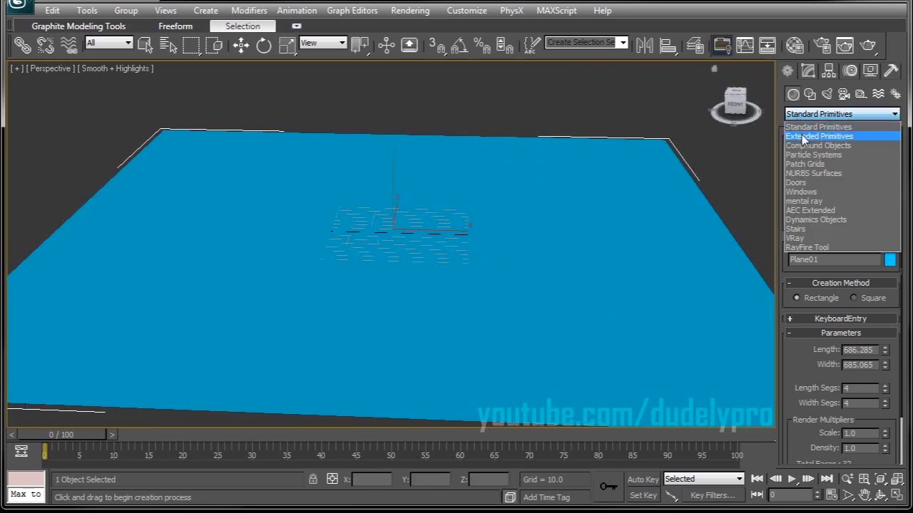
{"action": "left_click", "coordinate": [813, 136]}
{"action": "left_click", "coordinate": [864, 164]}
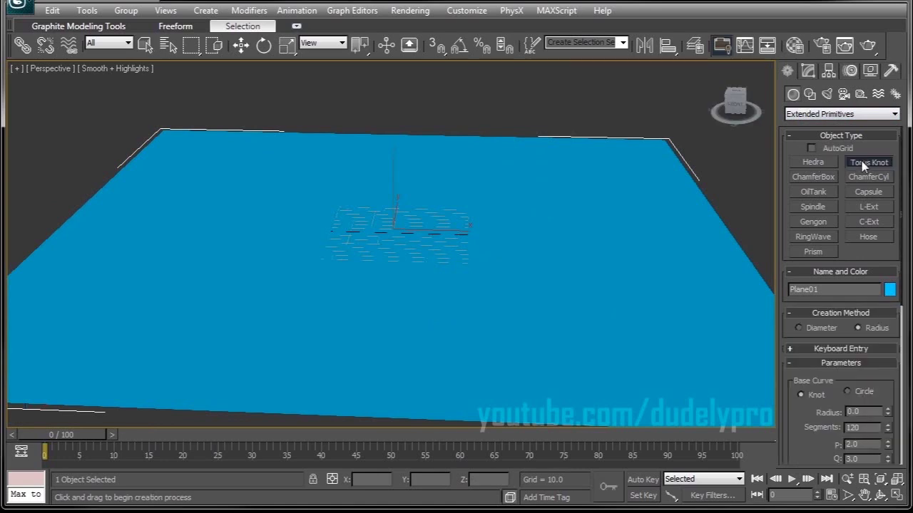
{"action": "mouse_move", "coordinate": [400, 236]}
{"action": "left_mouse_down"}
{"action": "mouse_move", "coordinate": [421, 208]}
{"action": "mouse_move", "coordinate": [414, 231]}
{"action": "left_mouse_up"}
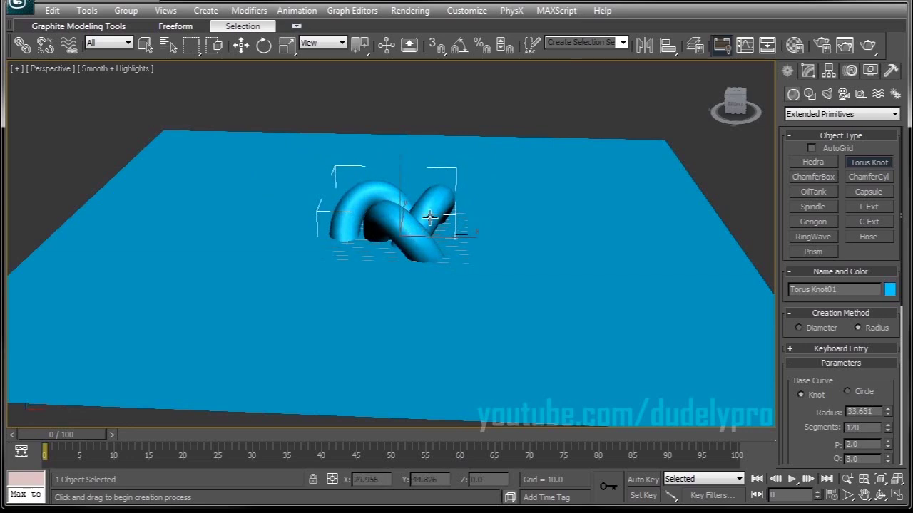
{"action": "key", "text": "w"}
{"action": "left_click_drag", "start_coordinate": [399, 181], "coordinate": [402, 137]}
{"action": "scroll", "coordinate": [402, 137], "scroll_direction": "up", "scroll_amount": 3}
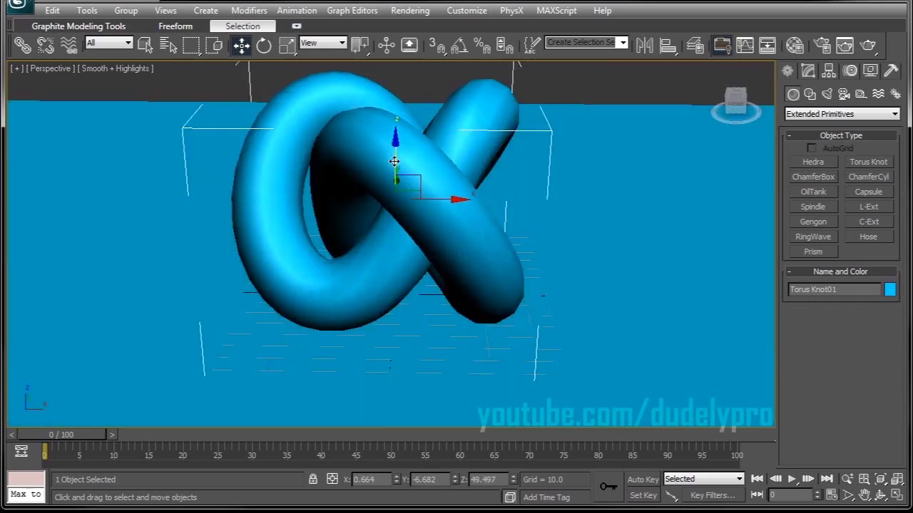
{"action": "middle_click_drag", "start_coordinate": [397, 159], "coordinate": [429, 189], "text": "alt"}
{"action": "scroll", "coordinate": [429, 189], "scroll_direction": "up", "scroll_amount": 2}
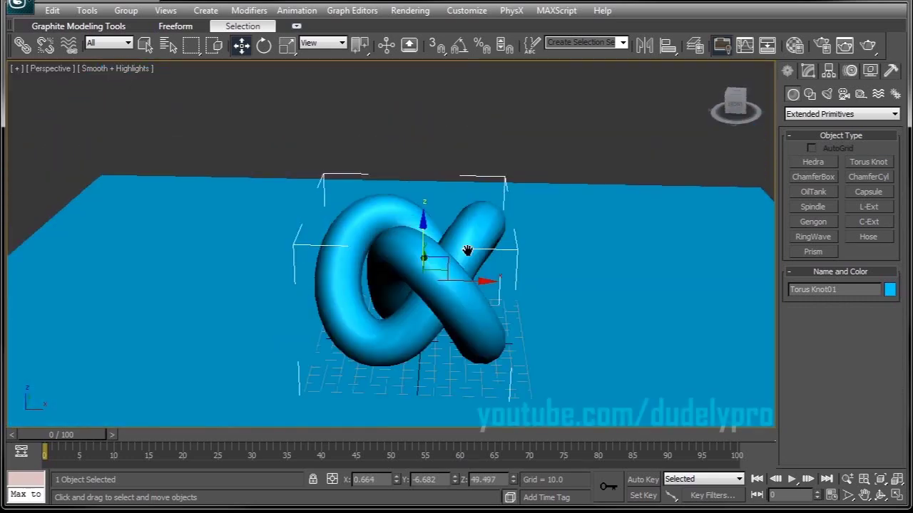
{"action": "scroll", "coordinate": [466, 249], "scroll_direction": "down", "scroll_amount": 2}
Place a Standard Omni light in the scene and lift it high above the plane
{"action": "scroll", "coordinate": [735, 168], "scroll_direction": "up", "scroll_amount": 2}
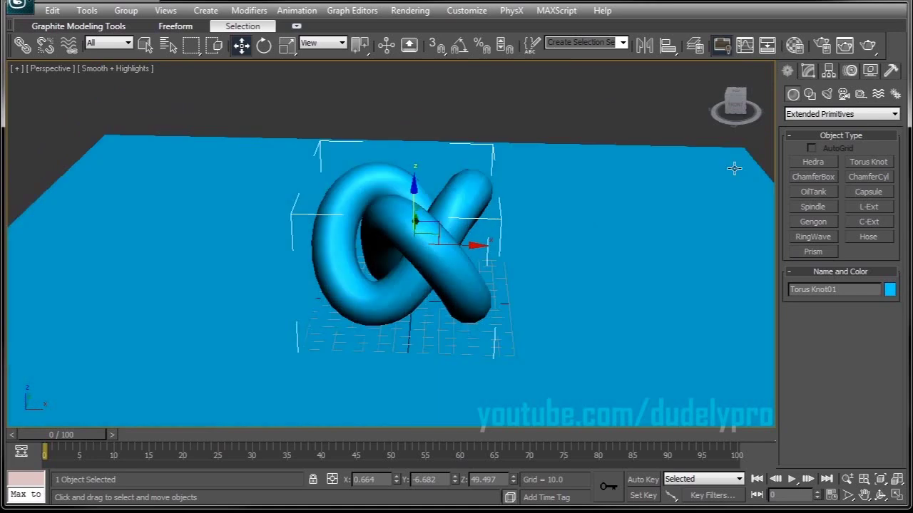
{"action": "left_click", "coordinate": [825, 95]}
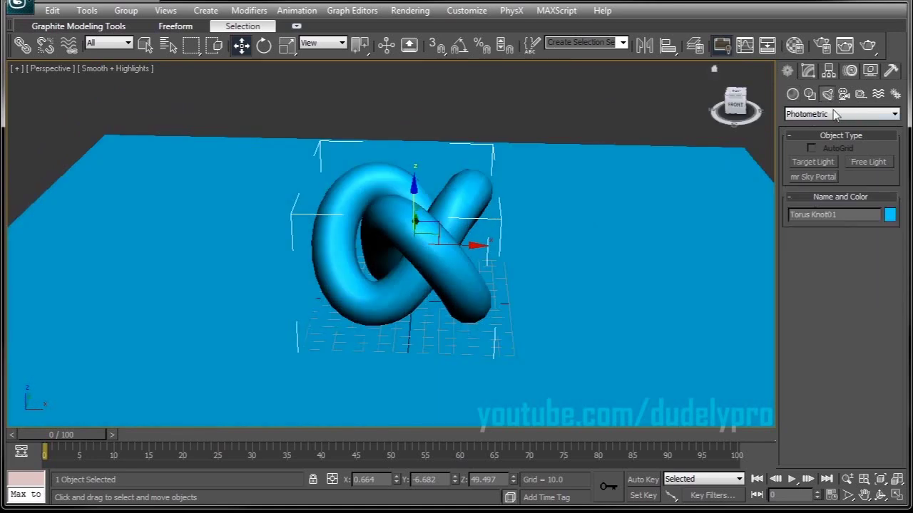
{"action": "left_click", "coordinate": [833, 114]}
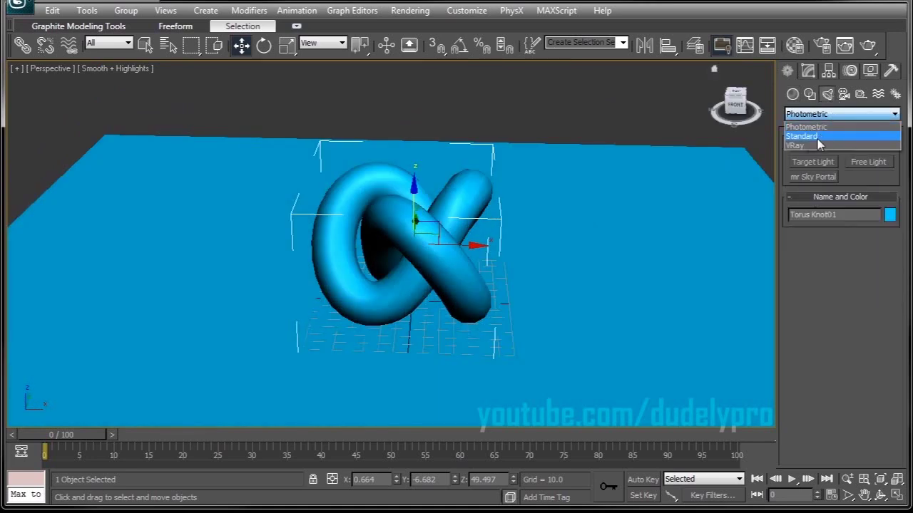
{"action": "left_click", "coordinate": [820, 134]}
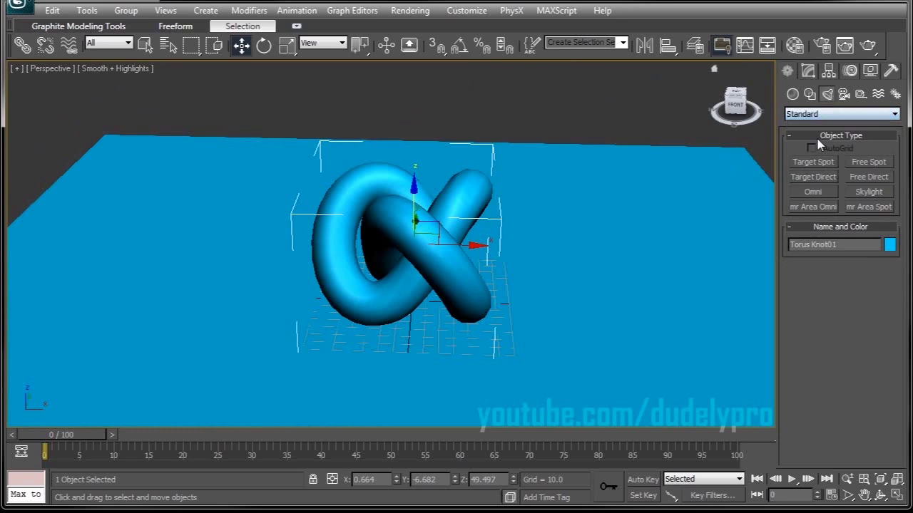
{"action": "left_click", "coordinate": [826, 193]}
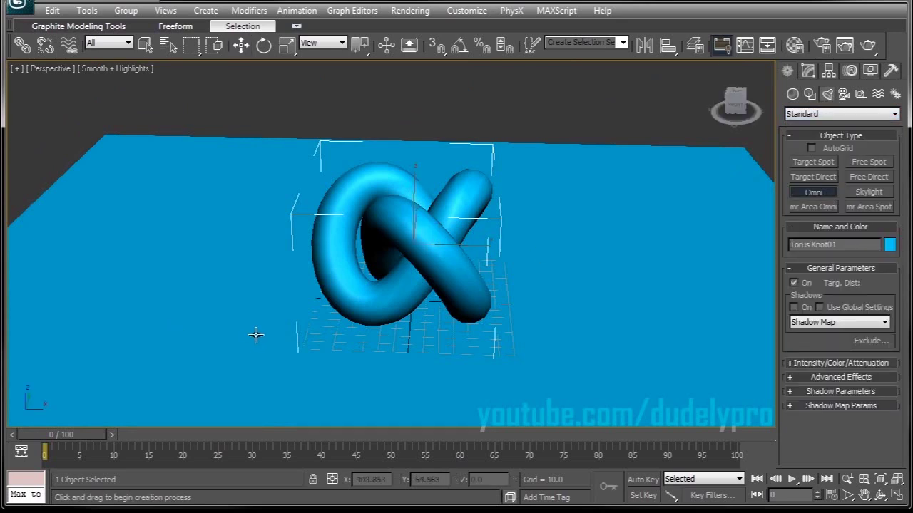
{"action": "scroll", "coordinate": [261, 330], "scroll_direction": "down", "scroll_amount": 3}
{"action": "middle_click_drag", "start_coordinate": [261, 330], "coordinate": [314, 235], "text": "alt"}
{"action": "left_click", "coordinate": [314, 234]}
{"action": "key", "text": "w"}
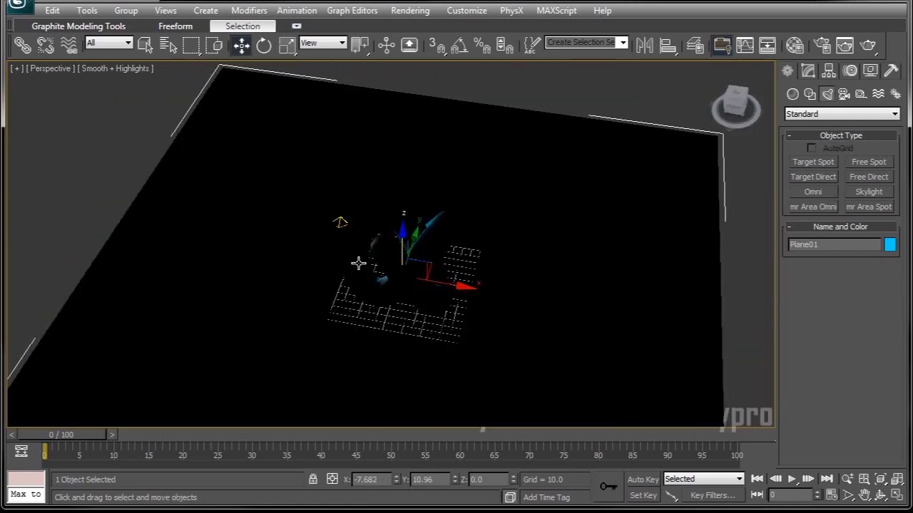
{"action": "left_click_drag", "start_coordinate": [340, 223], "coordinate": [304, 79]}
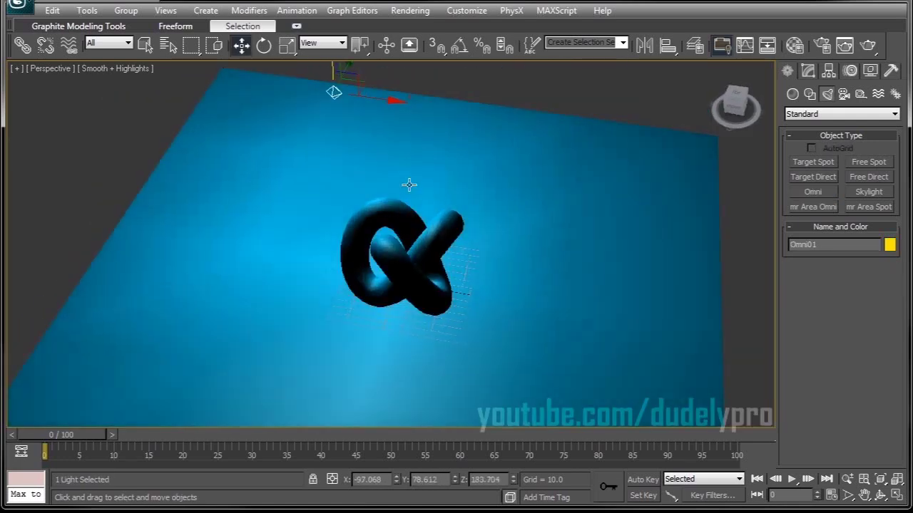
{"action": "middle_click_drag", "start_coordinate": [407, 185], "coordinate": [385, 214], "text": "alt"}
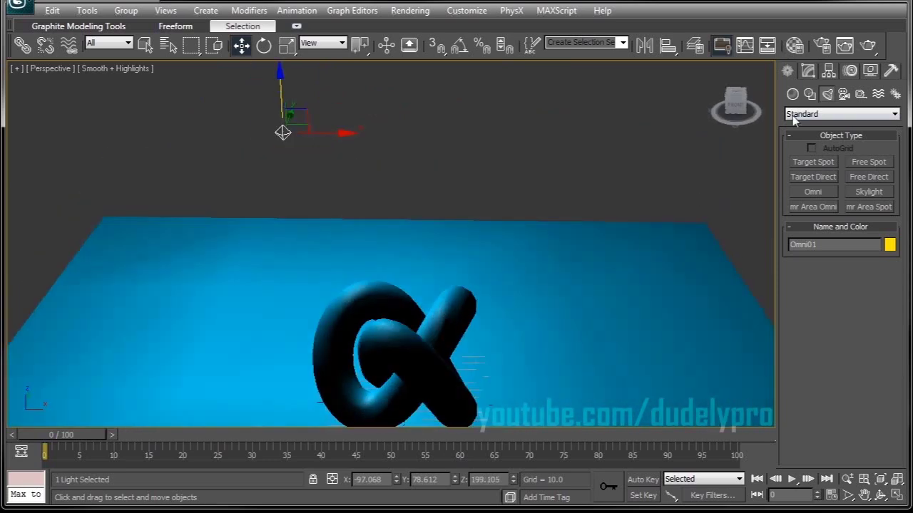
Give the Omni light Inverse Square decay with Start raised to about 301.6
{"action": "left_click", "coordinate": [808, 71]}
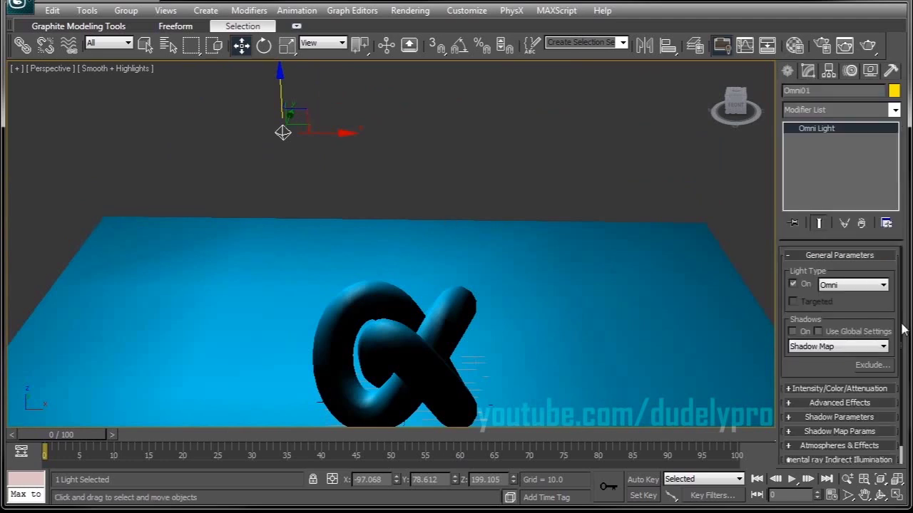
{"action": "left_click", "coordinate": [821, 390]}
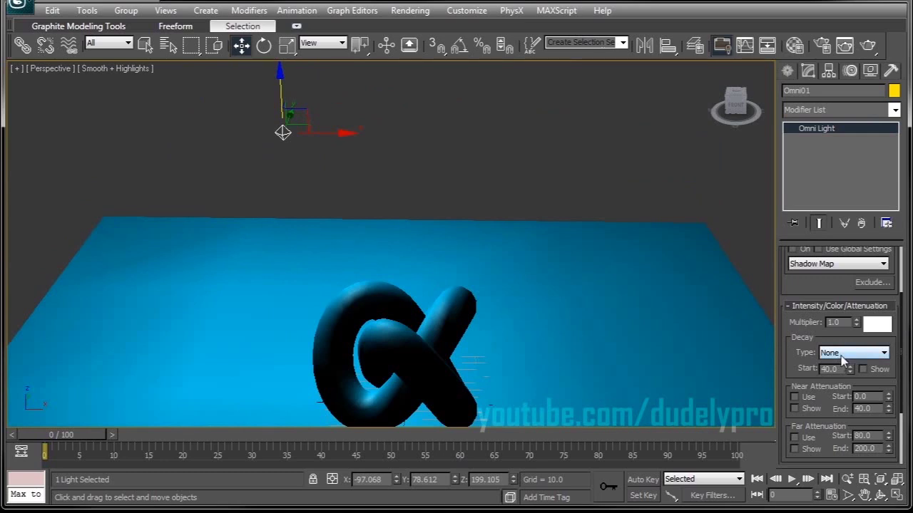
{"action": "left_click", "coordinate": [844, 357]}
{"action": "left_click", "coordinate": [837, 385]}
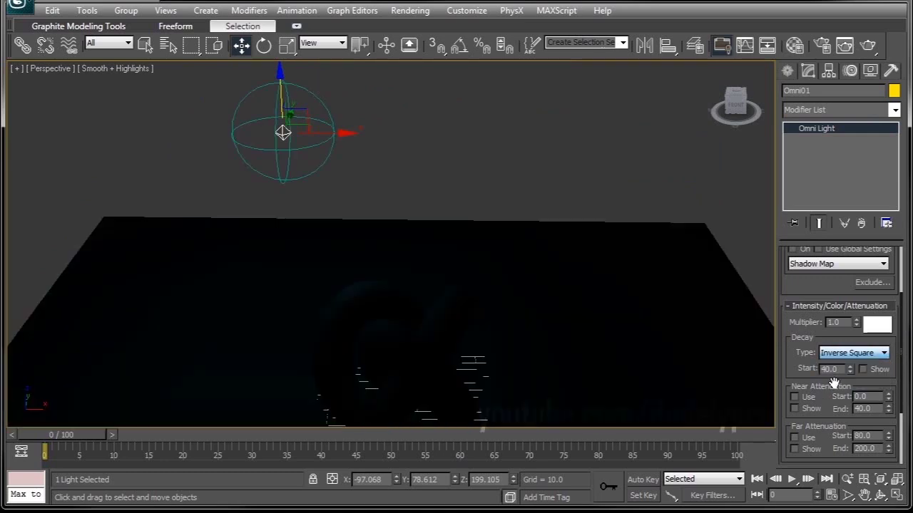
{"action": "left_click_drag", "start_coordinate": [853, 376], "coordinate": [805, 177]}
{"action": "middle_click_drag", "start_coordinate": [670, 208], "coordinate": [675, 263], "text": "alt"}
{"action": "left_click_drag", "start_coordinate": [852, 374], "coordinate": [844, 337]}
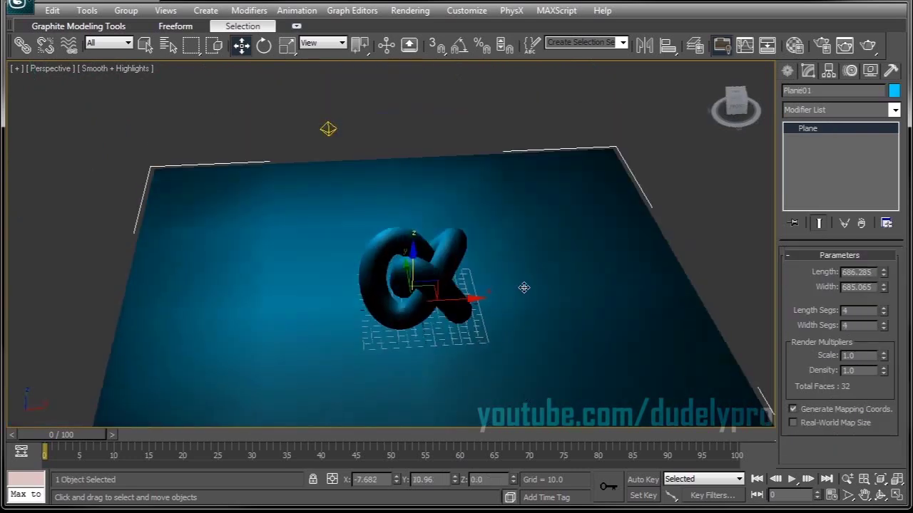
Scale the ground plane uniformly to 269.619% in X and Y and make a test render
{"action": "scroll", "coordinate": [523, 289], "scroll_direction": "up", "scroll_amount": 2}
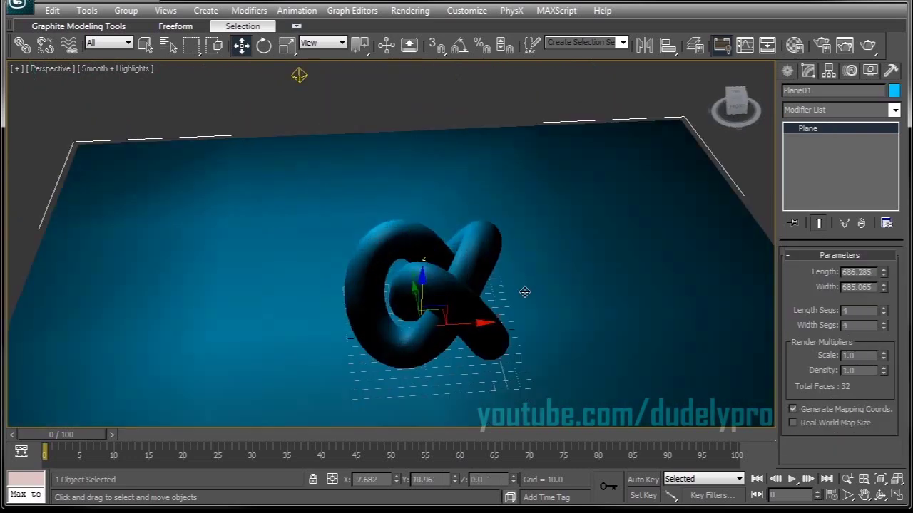
{"action": "scroll", "coordinate": [525, 298], "scroll_direction": "down", "scroll_amount": 3}
{"action": "key", "text": "e"}
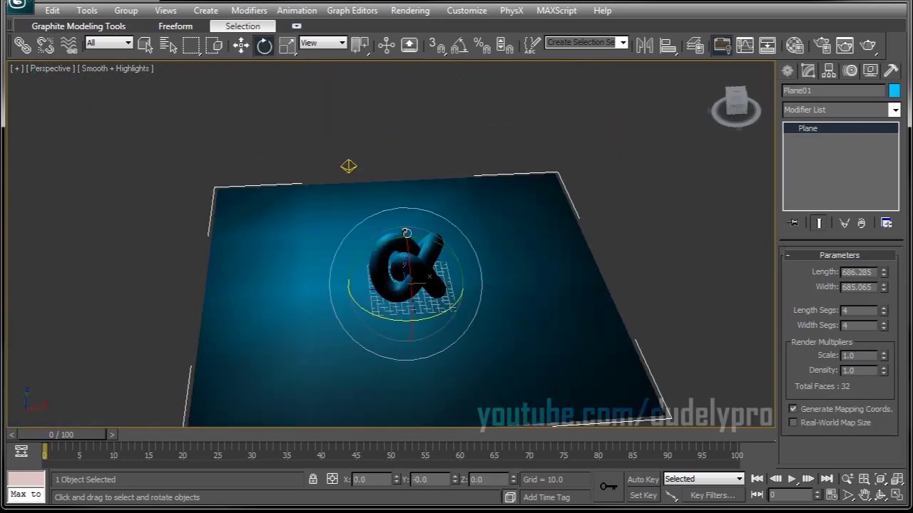
{"action": "key", "text": "r"}
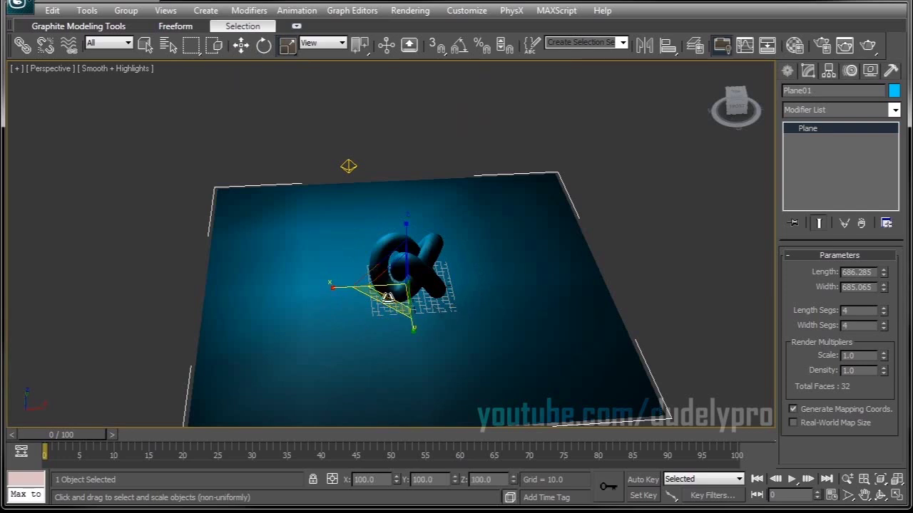
{"action": "left_click_drag", "start_coordinate": [385, 299], "coordinate": [309, 373]}
{"action": "scroll", "coordinate": [397, 306], "scroll_direction": "up", "scroll_amount": 6}
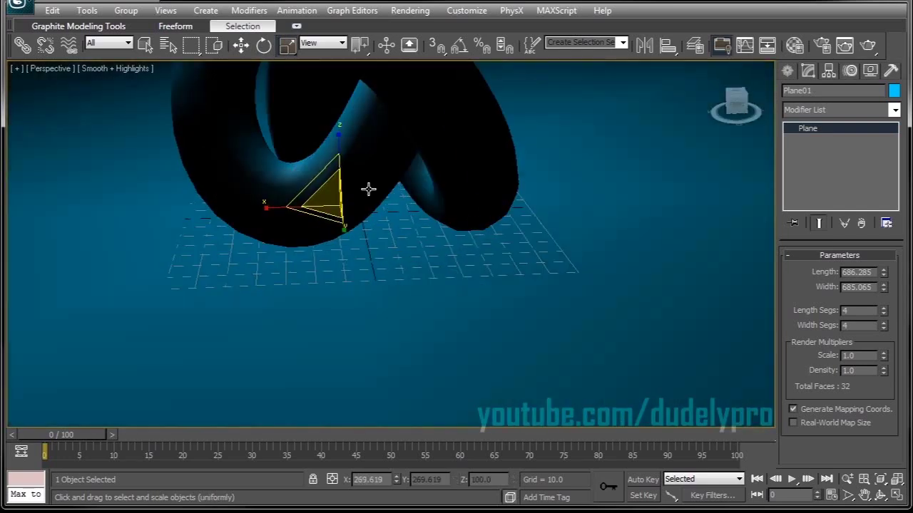
{"action": "middle_click_drag", "start_coordinate": [368, 189], "coordinate": [492, 260], "text": "alt"}
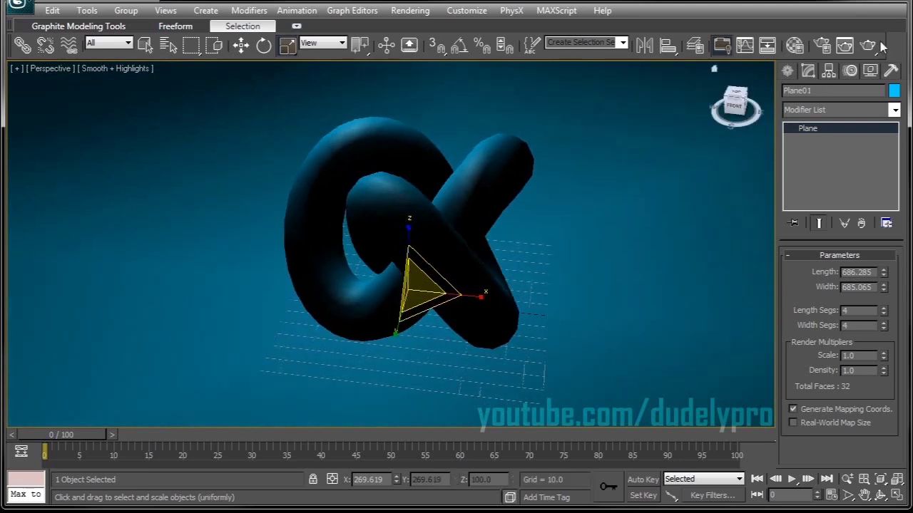
{"action": "left_click", "coordinate": [867, 45]}
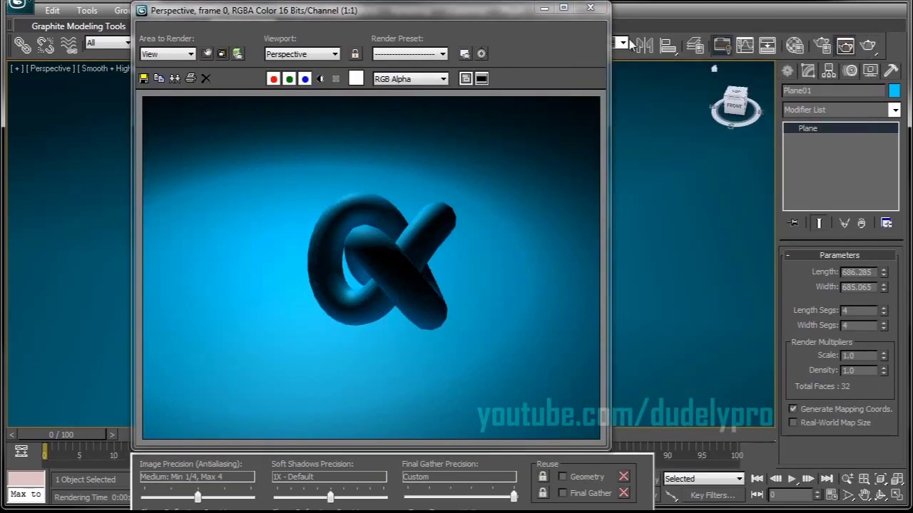
{"action": "left_click", "coordinate": [591, 10]}
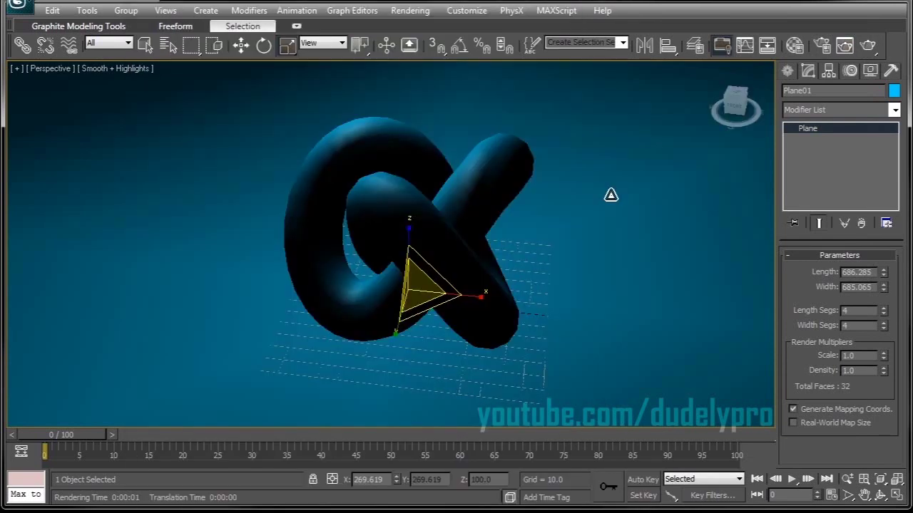
{"action": "middle_click_drag", "start_coordinate": [609, 195], "coordinate": [565, 262], "text": "alt"}
Clone Omni01 as an independent Copy named Omni02, placed off to the side
{"action": "scroll", "coordinate": [601, 199], "scroll_direction": "down", "scroll_amount": 5}
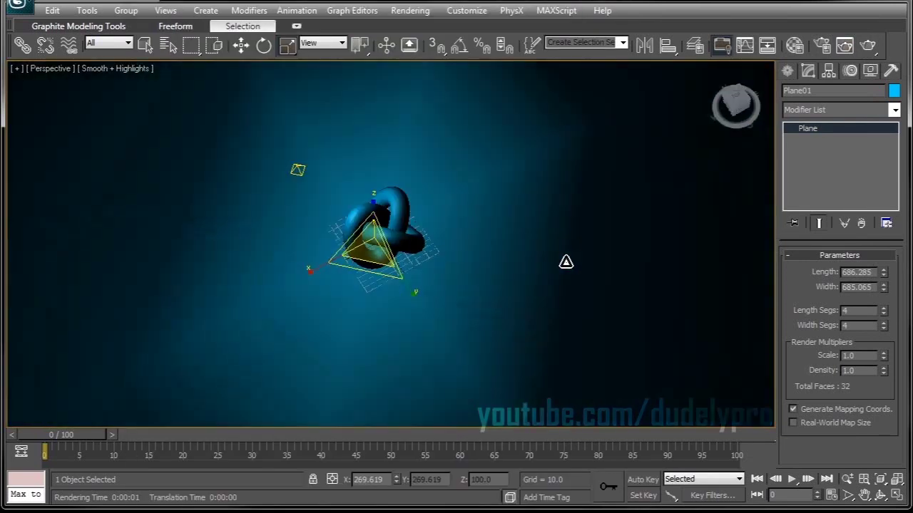
{"action": "left_click", "coordinate": [297, 171]}
{"action": "key", "text": "w"}
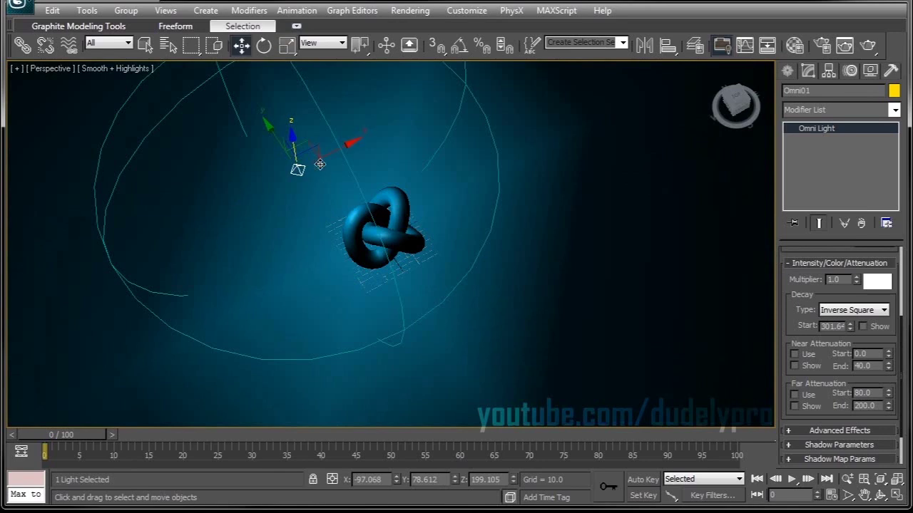
{"action": "middle_click_drag", "start_coordinate": [322, 134], "coordinate": [314, 168], "text": "alt"}
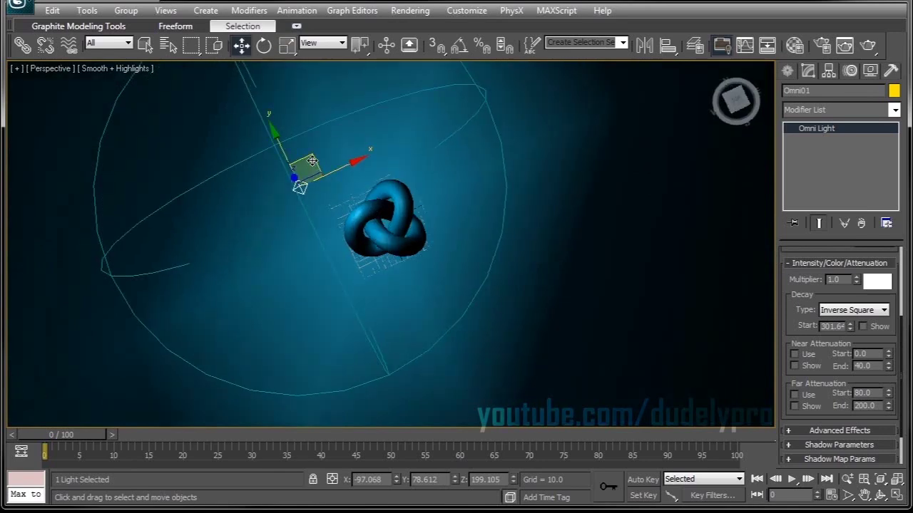
{"action": "mouse_move", "coordinate": [311, 161]}
{"action": "left_mouse_down", "text": "shift"}
{"action": "mouse_move", "coordinate": [303, 163]}
{"action": "mouse_move", "coordinate": [585, 311]}
{"action": "mouse_move", "coordinate": [679, 326]}
{"action": "left_mouse_up", "text": "shift"}
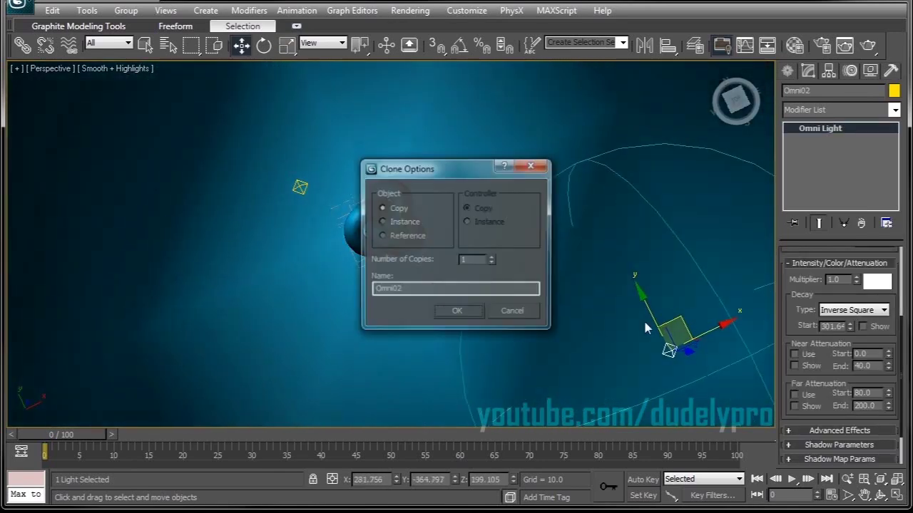
{"action": "left_click", "coordinate": [460, 313]}
Lower Omni02 below the first light and make a test render of the scene
{"action": "middle_click_drag", "start_coordinate": [527, 275], "coordinate": [520, 171], "text": "alt"}
{"action": "left_click_drag", "start_coordinate": [683, 164], "coordinate": [674, 279]}
{"action": "scroll", "coordinate": [399, 248], "scroll_direction": "up", "scroll_amount": 6}
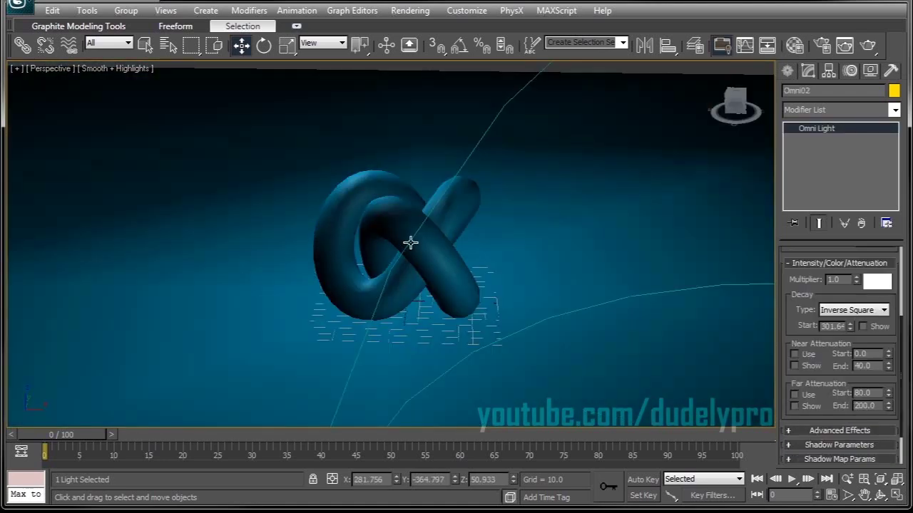
{"action": "middle_click_drag", "start_coordinate": [410, 243], "coordinate": [456, 236], "text": "alt"}
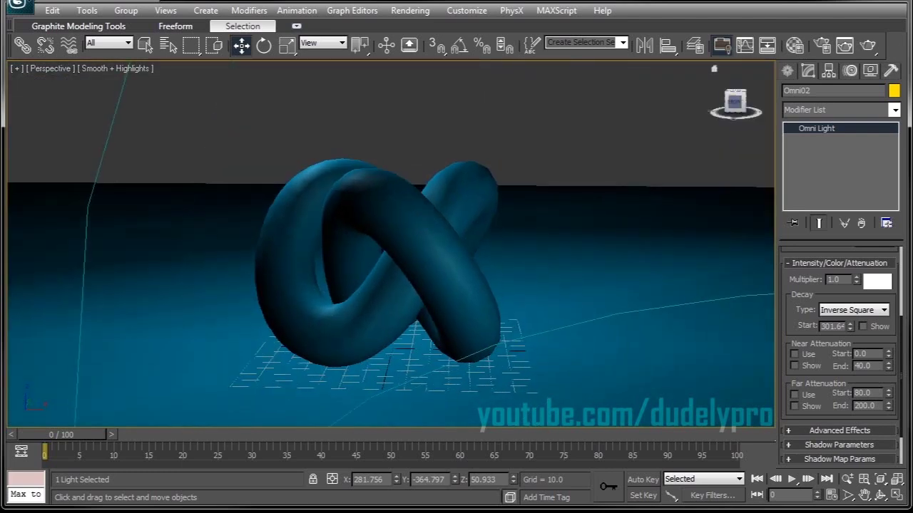
{"action": "left_click", "coordinate": [868, 45]}
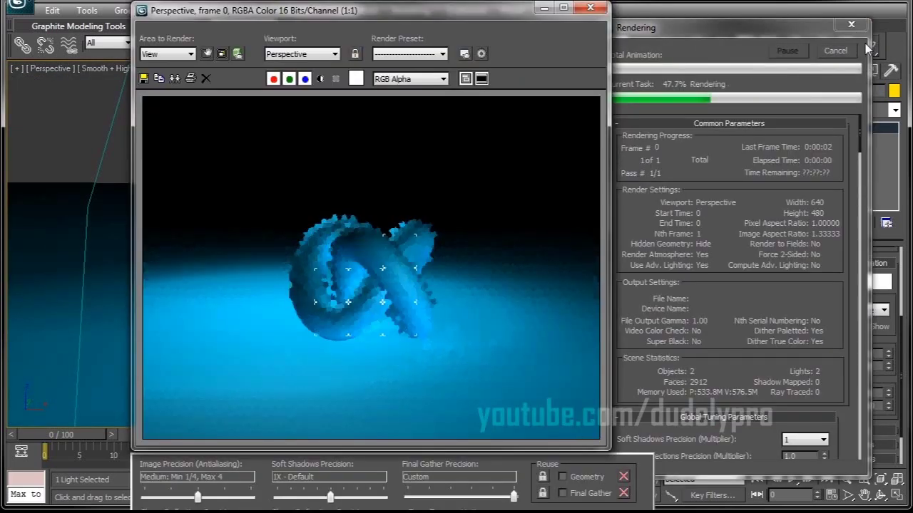
{"action": "left_click", "coordinate": [589, 7]}
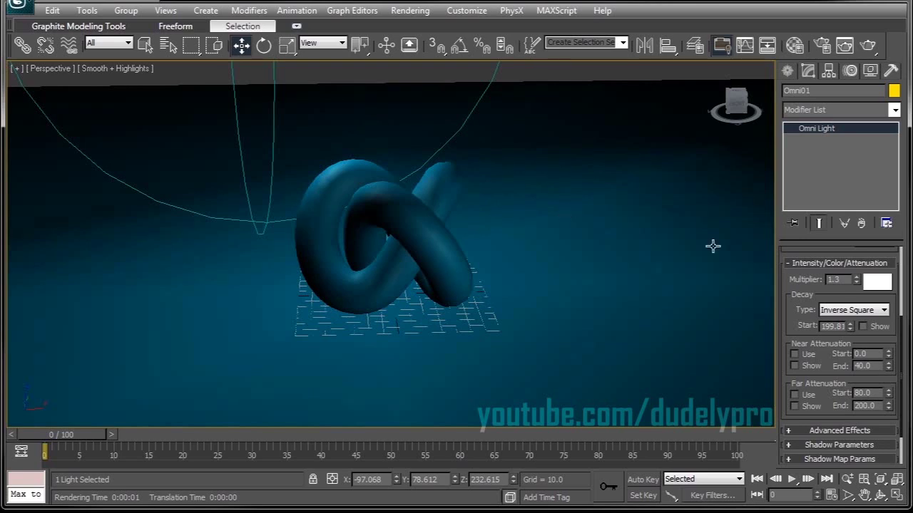
Change material slot 2 to ProMaterials: Water and apply it to the torus knot
{"action": "left_click", "coordinate": [793, 46]}
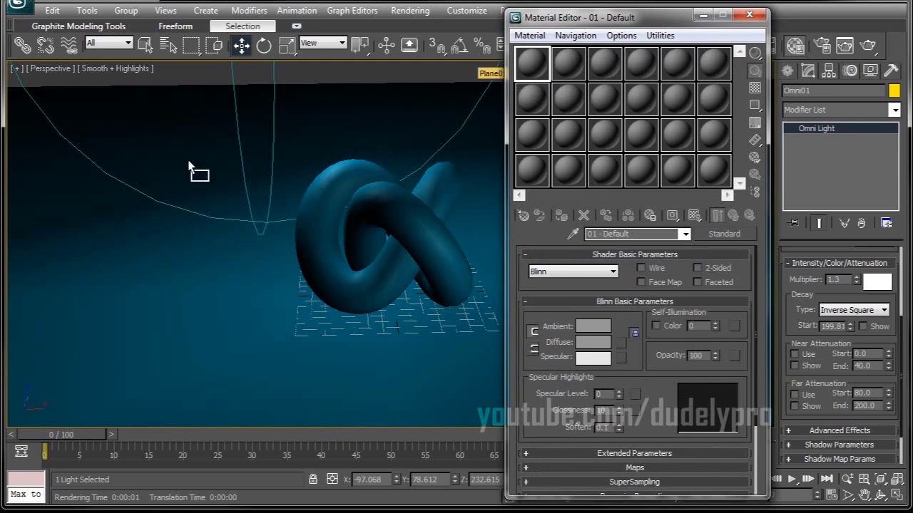
{"action": "left_click", "coordinate": [577, 67]}
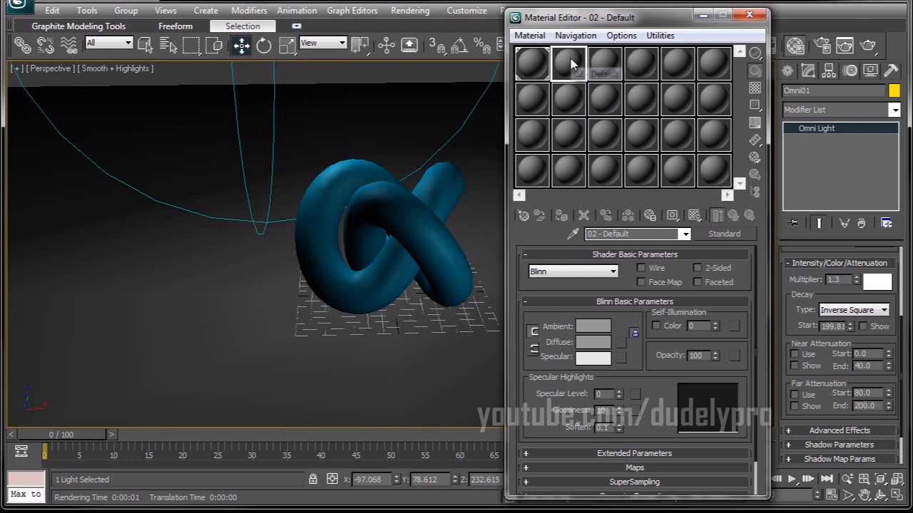
{"action": "left_click", "coordinate": [711, 232]}
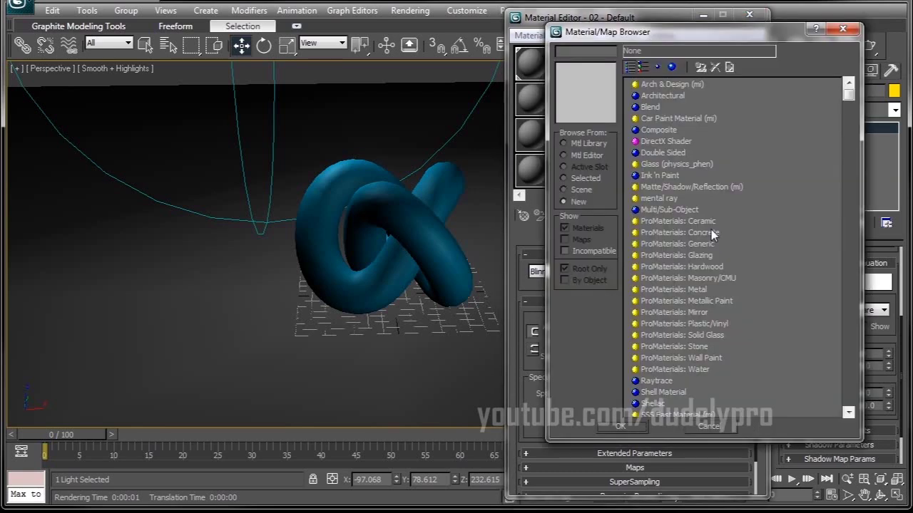
{"action": "left_click", "coordinate": [676, 163]}
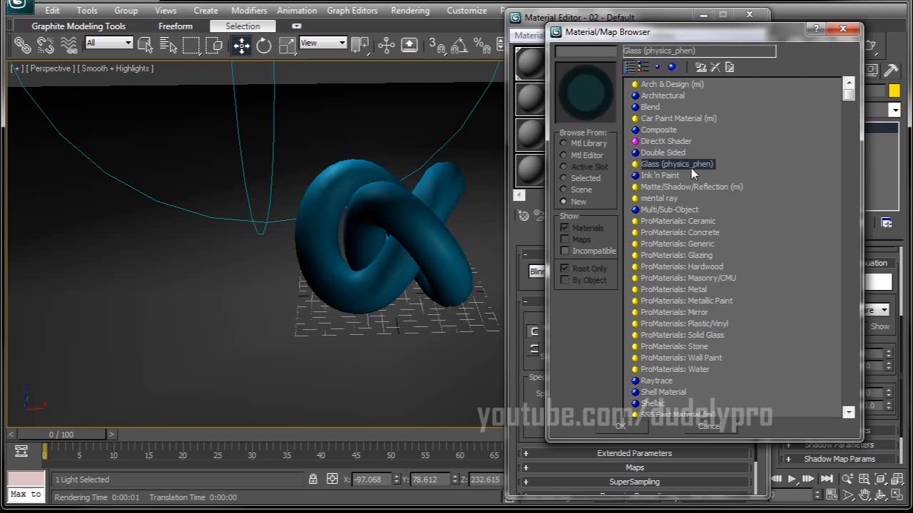
{"action": "left_click", "coordinate": [684, 370]}
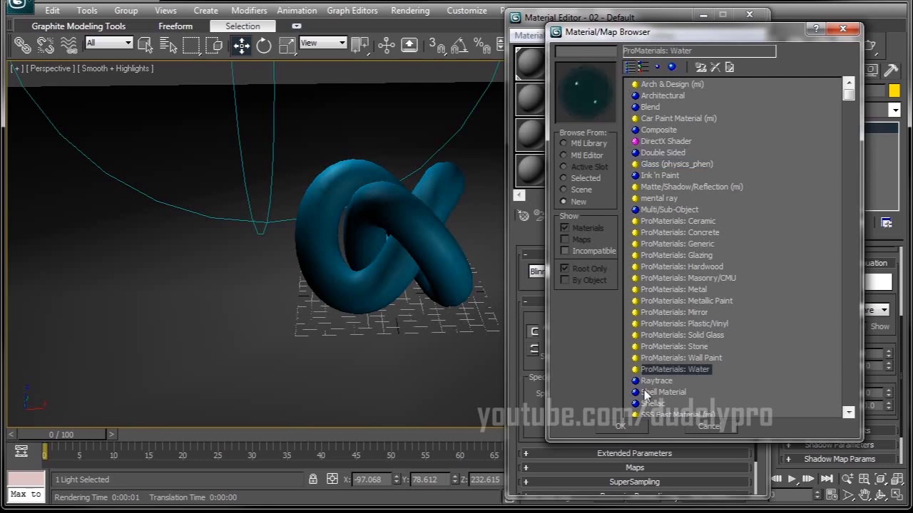
{"action": "left_click", "coordinate": [620, 428]}
{"action": "mouse_move", "coordinate": [424, 207]}
{"action": "left_mouse_down"}
{"action": "mouse_move", "coordinate": [423, 218]}
{"action": "mouse_move", "coordinate": [419, 210]}
{"action": "left_mouse_up"}
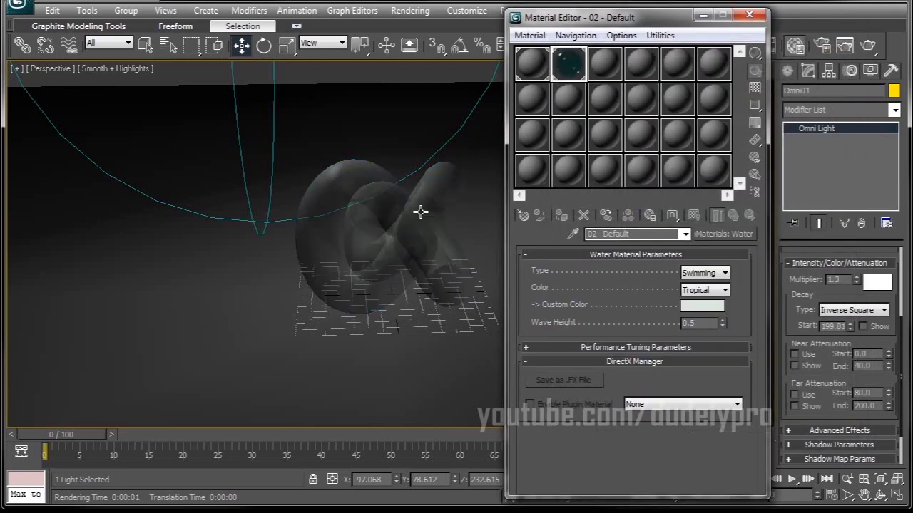
Render the knot with its water material, then close the frame window and Material Editor
{"action": "left_click", "coordinate": [863, 46]}
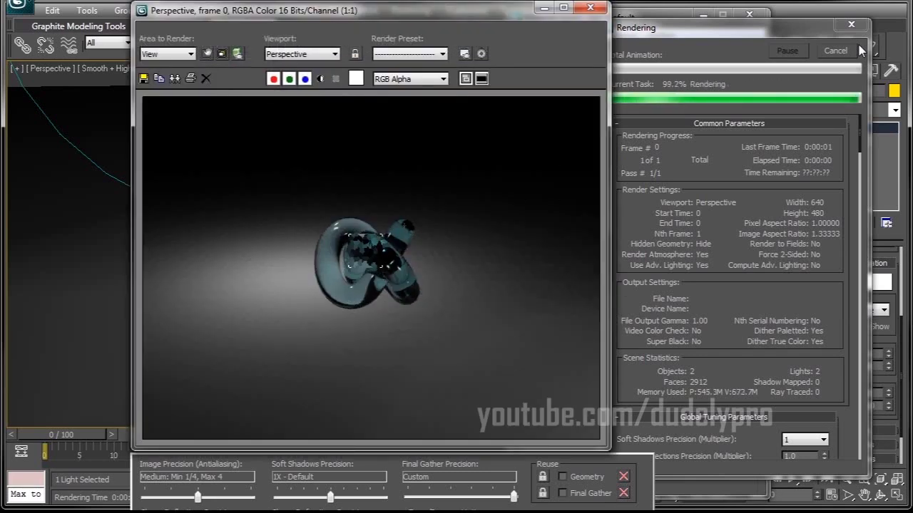
{"action": "left_click", "coordinate": [591, 9]}
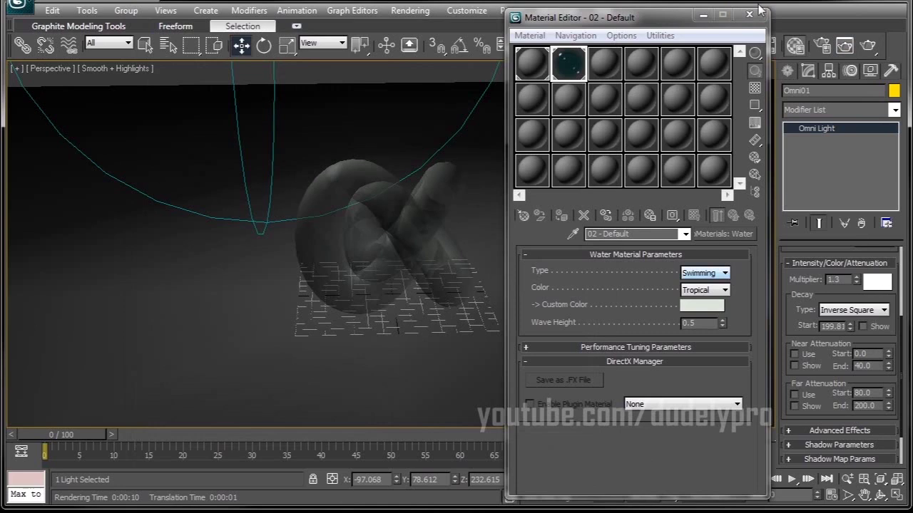
{"action": "left_click", "coordinate": [749, 15]}
{"action": "middle_click_drag", "start_coordinate": [552, 195], "coordinate": [538, 165], "text": "alt"}
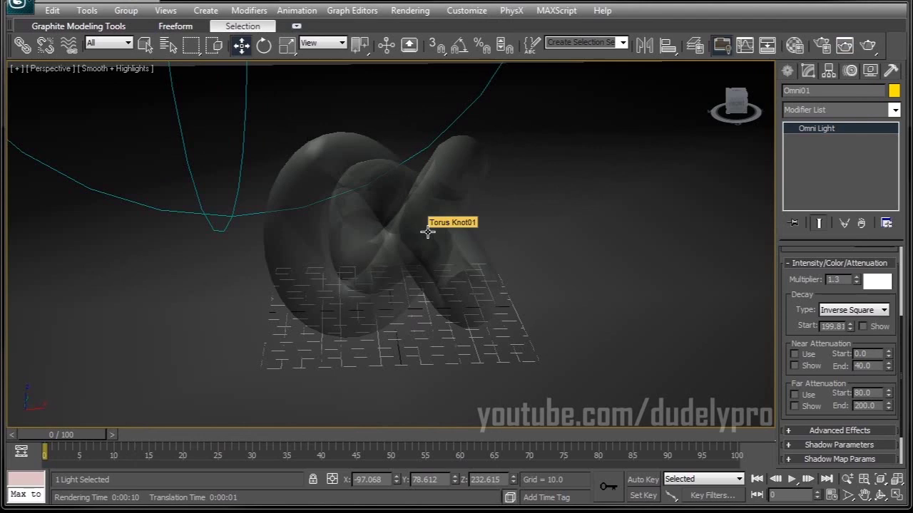
Enable Caustics under Indirect Illumination in Render Setup and test-render, dismissing the no-generators warning
{"action": "left_click", "coordinate": [823, 46]}
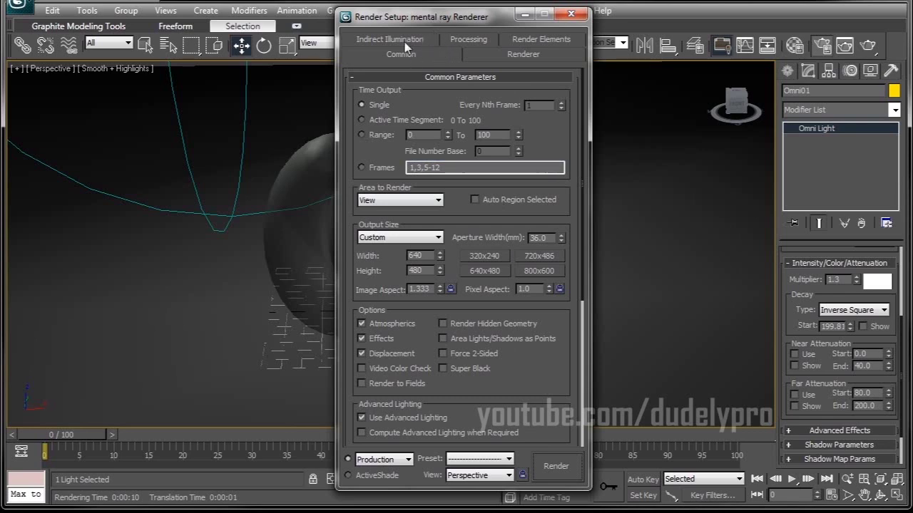
{"action": "left_click", "coordinate": [405, 42]}
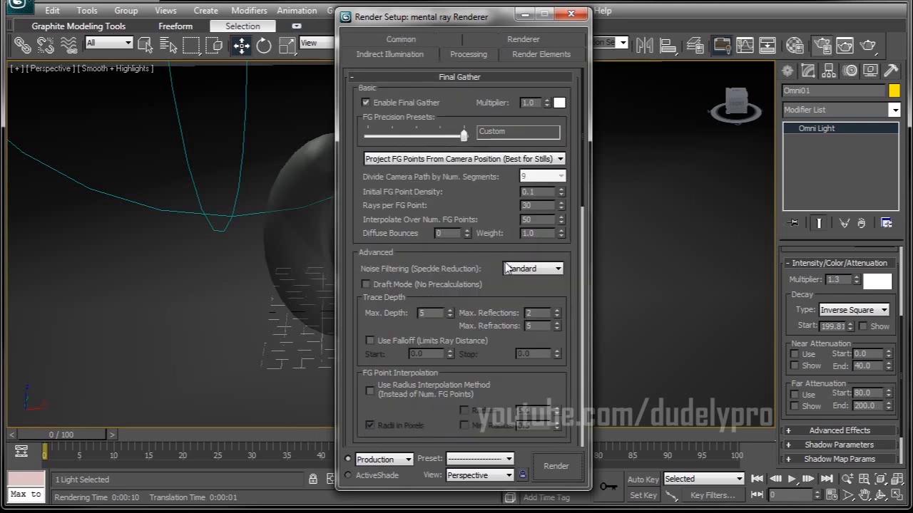
{"action": "left_click_drag", "start_coordinate": [581, 174], "coordinate": [582, 205]}
{"action": "scroll", "coordinate": [424, 240], "scroll_direction": "down", "scroll_amount": 5}
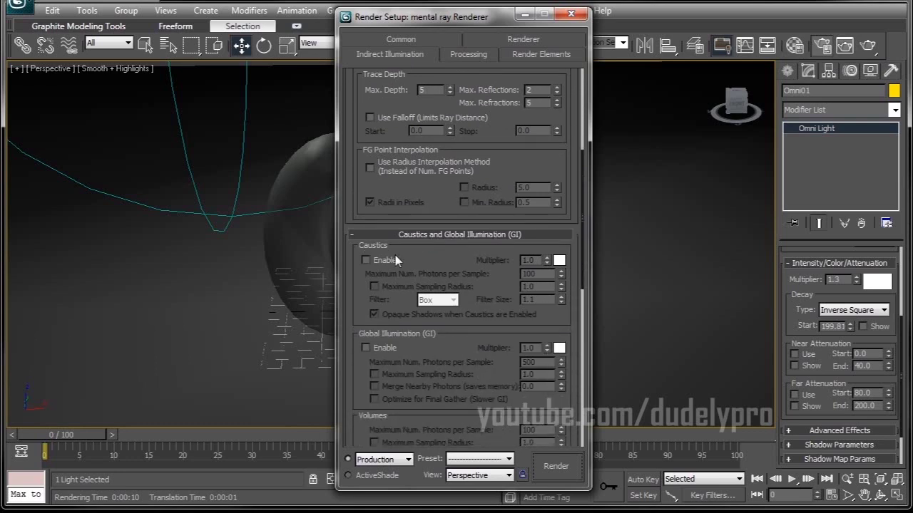
{"action": "left_click", "coordinate": [366, 260]}
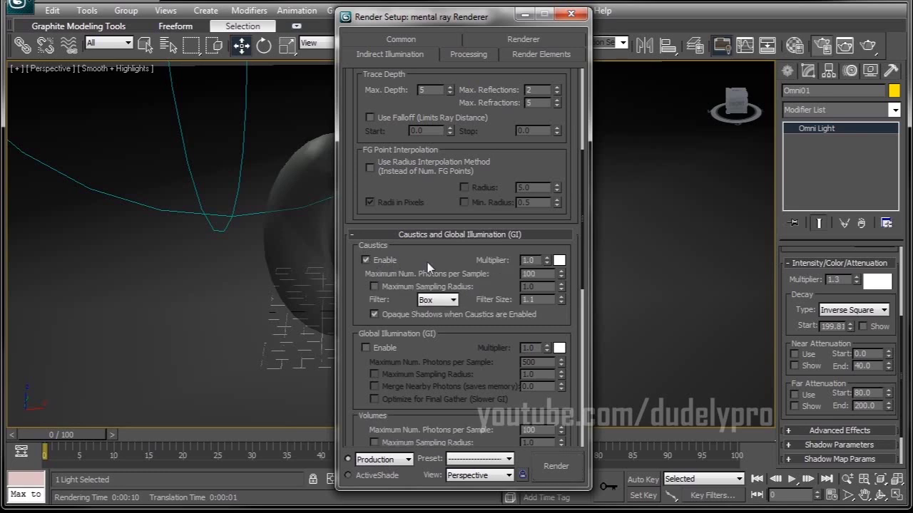
{"action": "left_click", "coordinate": [562, 477]}
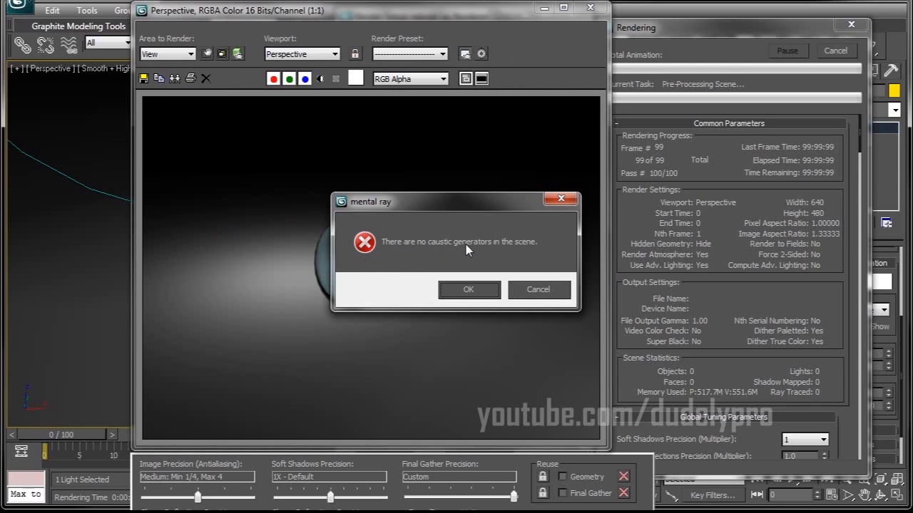
{"action": "left_click", "coordinate": [471, 289]}
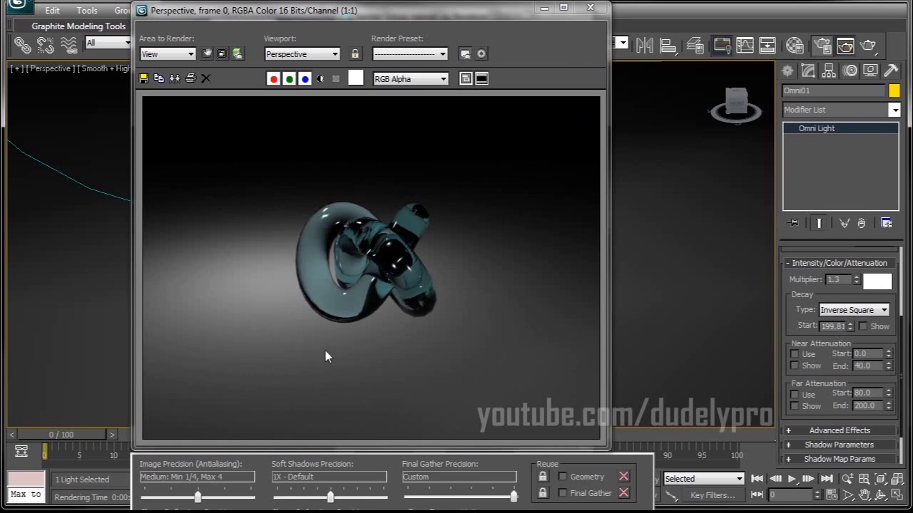
{"action": "left_click", "coordinate": [589, 10]}
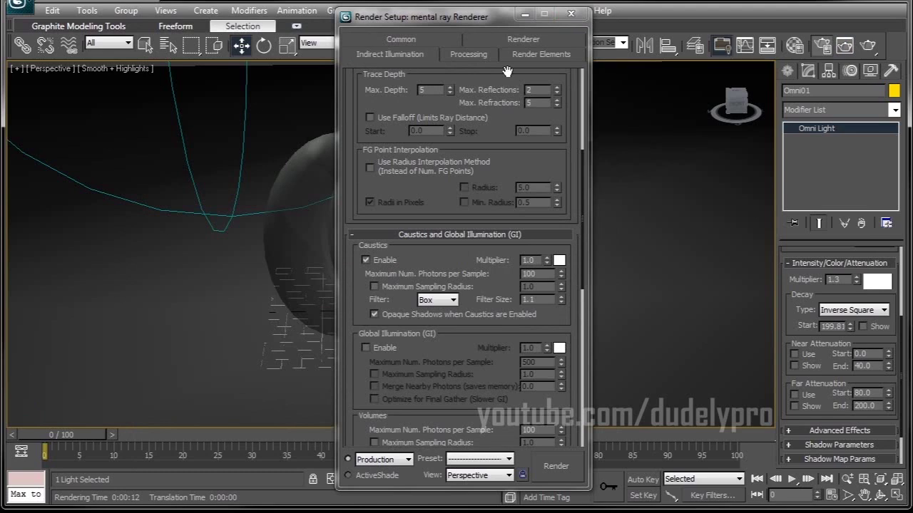
{"action": "left_click", "coordinate": [570, 14]}
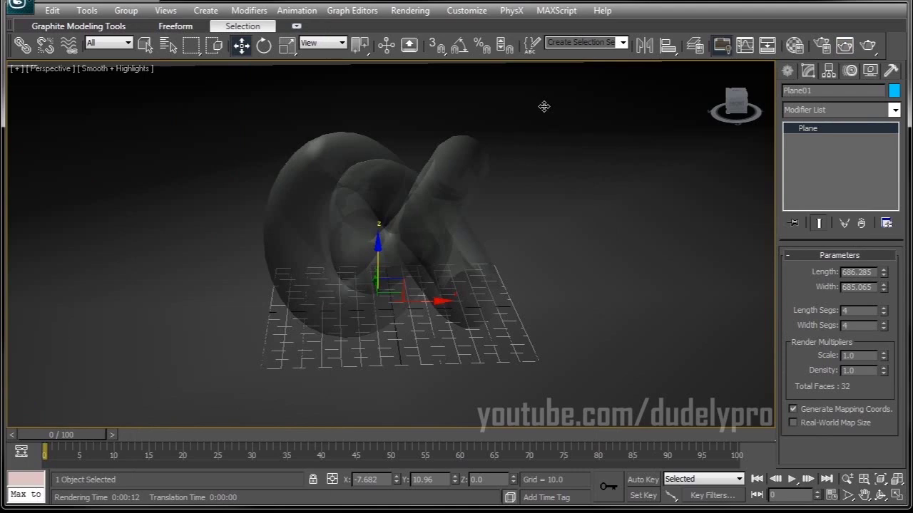
Turn on Generate Caustics in Torus Knot01's mental ray Object Properties
{"action": "left_click", "coordinate": [456, 155]}
{"action": "right_click", "coordinate": [456, 155]}
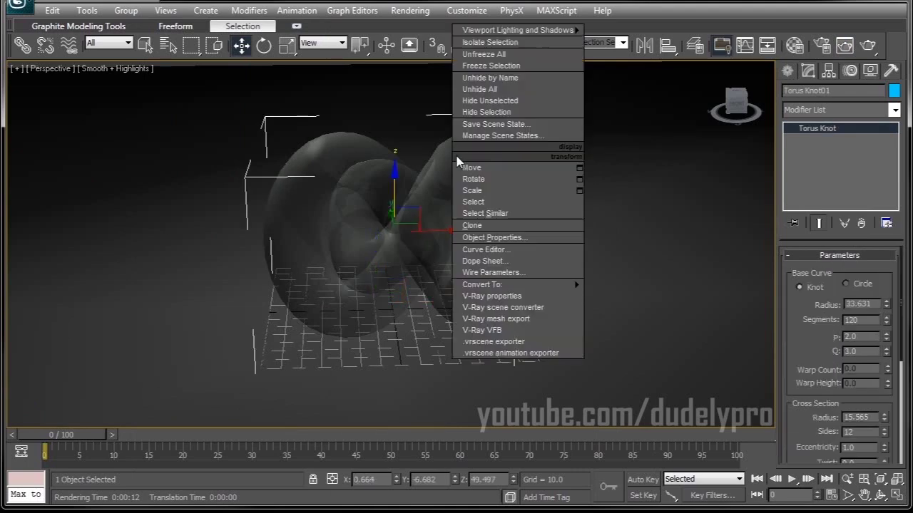
{"action": "left_click", "coordinate": [476, 239]}
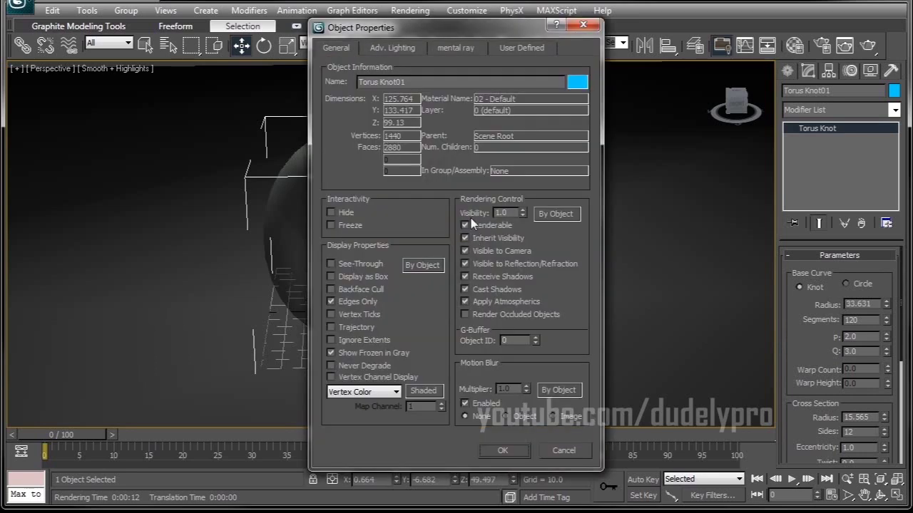
{"action": "left_click", "coordinate": [465, 53]}
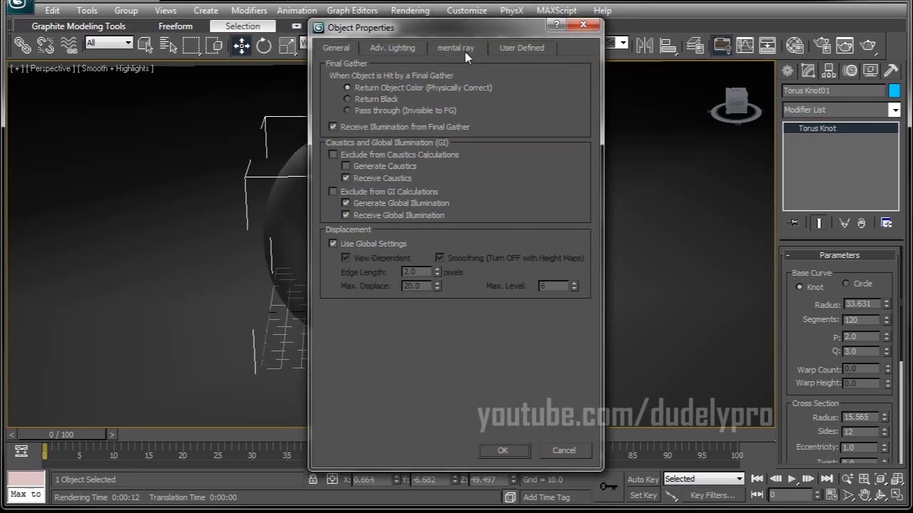
{"action": "left_click", "coordinate": [346, 166]}
Confirm the knot's properties, enable All Objects Generate & Receive GI and Caustics, and render
{"action": "left_click", "coordinate": [507, 449]}
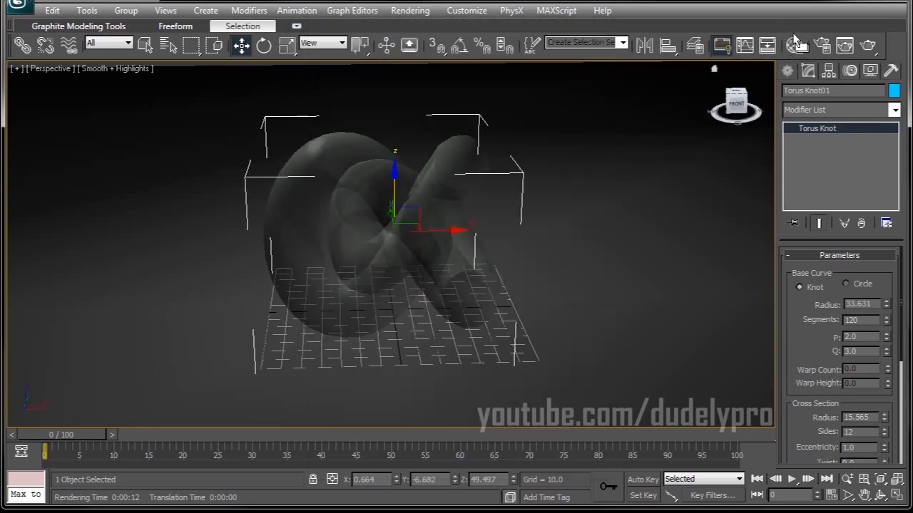
{"action": "left_click", "coordinate": [822, 45]}
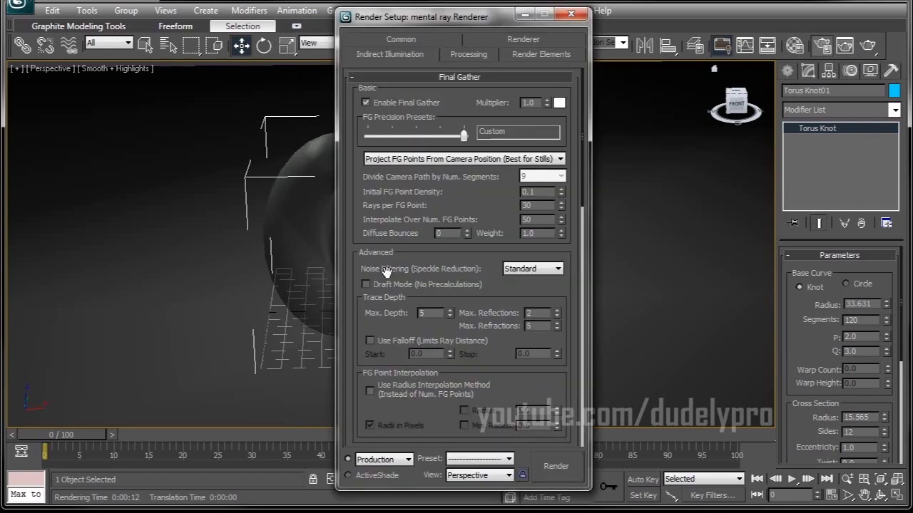
{"action": "mouse_move", "coordinate": [522, 376]}
{"action": "left_mouse_down"}
{"action": "mouse_move", "coordinate": [503, 286]}
{"action": "mouse_move", "coordinate": [404, 100]}
{"action": "left_mouse_up"}
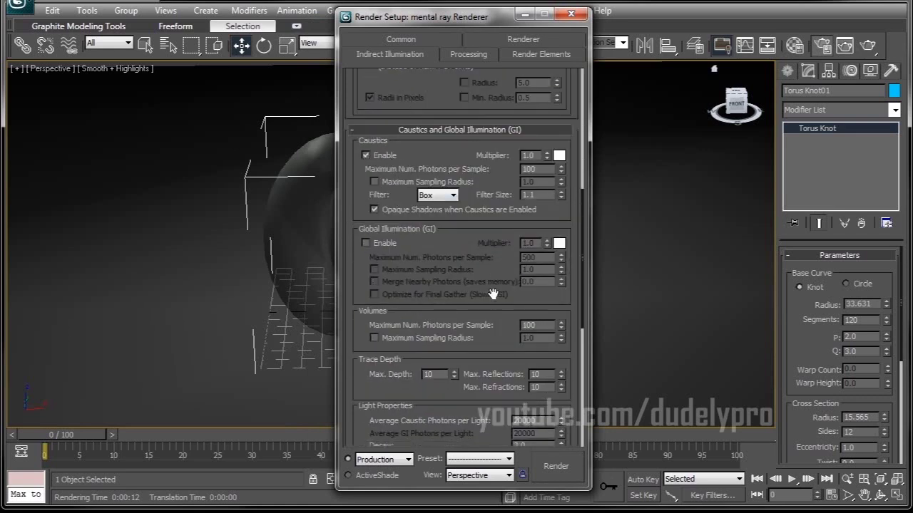
{"action": "left_click_drag", "start_coordinate": [444, 379], "coordinate": [416, 219]}
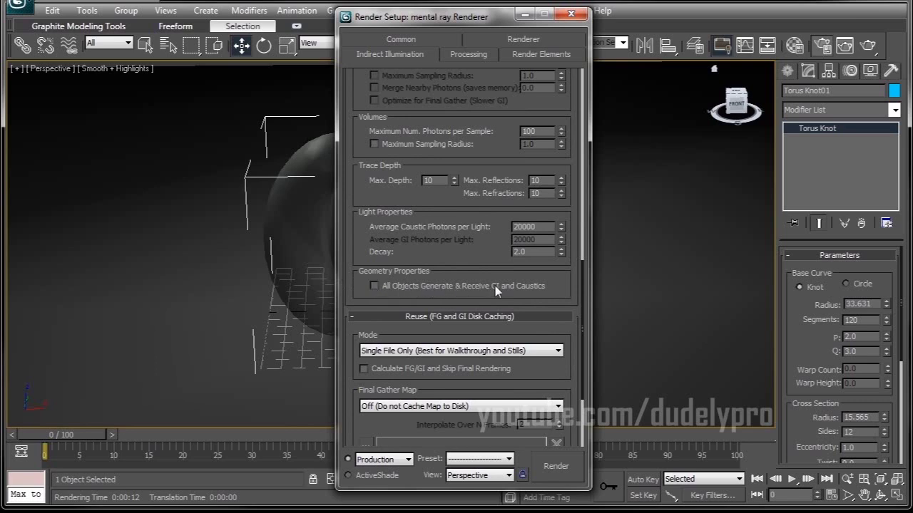
{"action": "left_click", "coordinate": [378, 285]}
{"action": "left_click", "coordinate": [551, 460]}
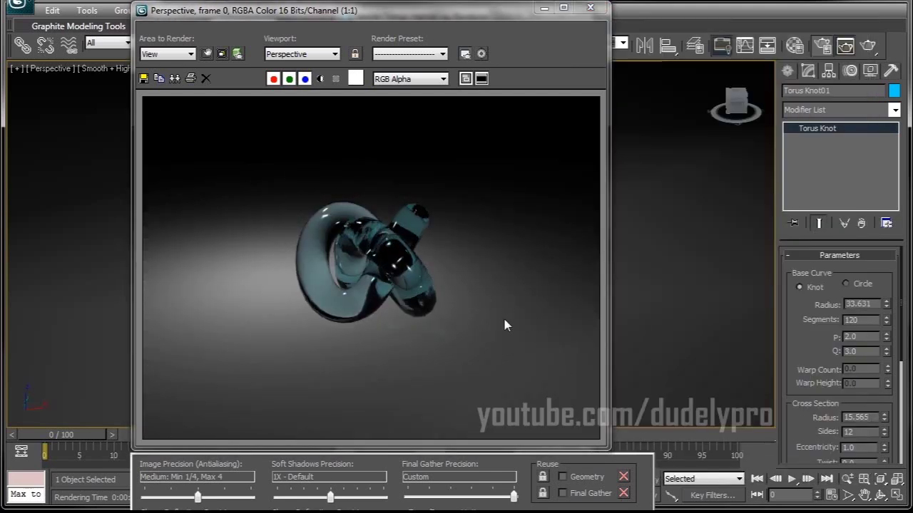
{"action": "scroll", "coordinate": [504, 326], "scroll_direction": "up", "scroll_amount": 1}
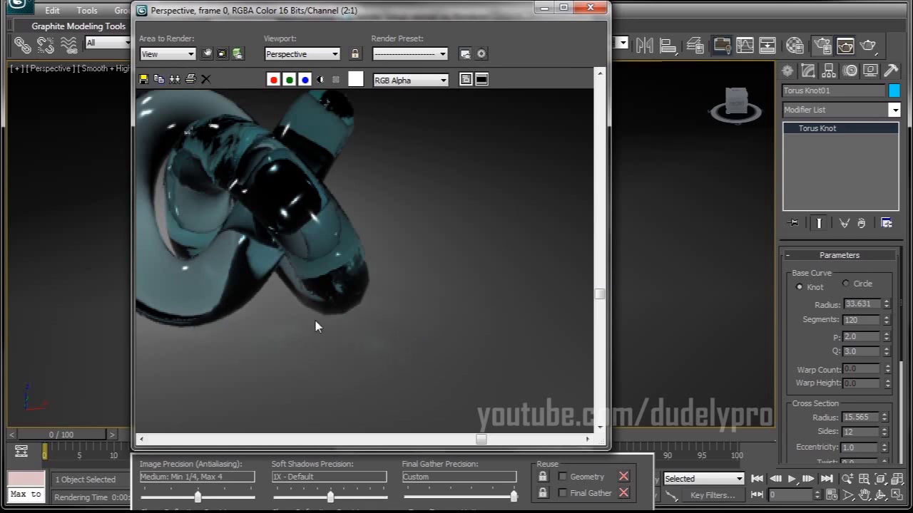
{"action": "scroll", "coordinate": [305, 308], "scroll_direction": "down", "scroll_amount": 1}
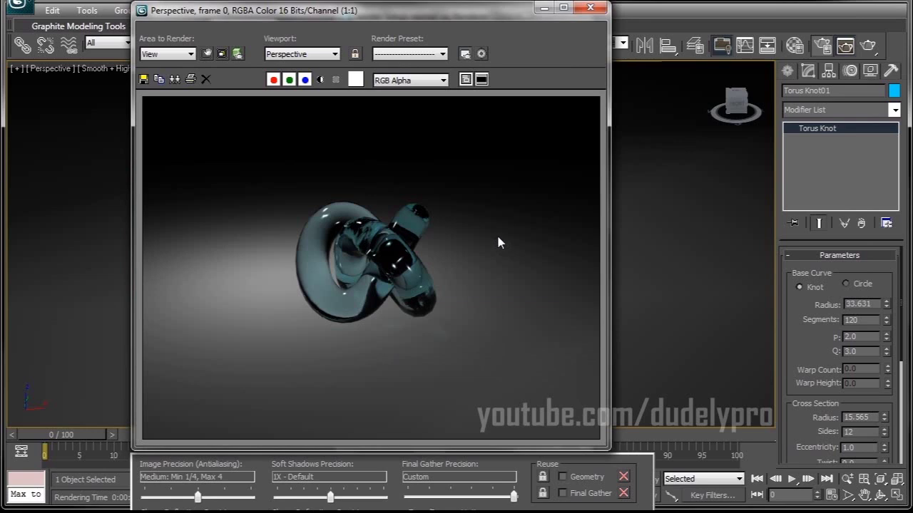
{"action": "left_click", "coordinate": [590, 7]}
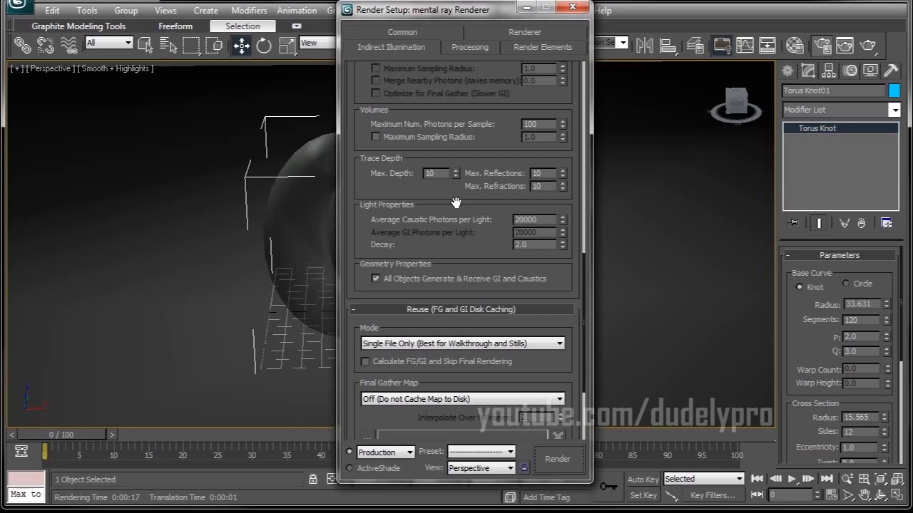
Lower the caustic photon Decay from 2.0 and render the brighter caustics under the knot
{"action": "scroll", "coordinate": [456, 202], "scroll_direction": "down", "scroll_amount": 1}
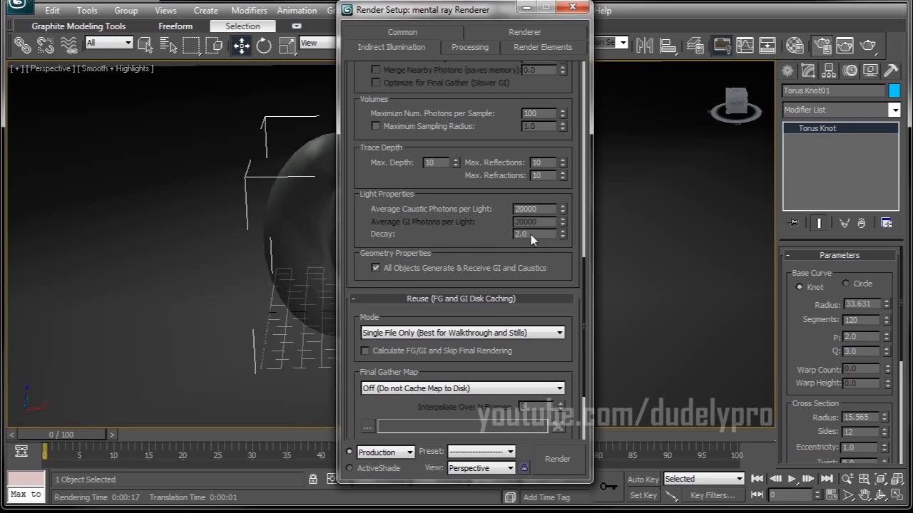
{"action": "double_click", "coordinate": [534, 234]}
{"action": "type", "text": "1"}
{"action": "left_click", "coordinate": [564, 460]}
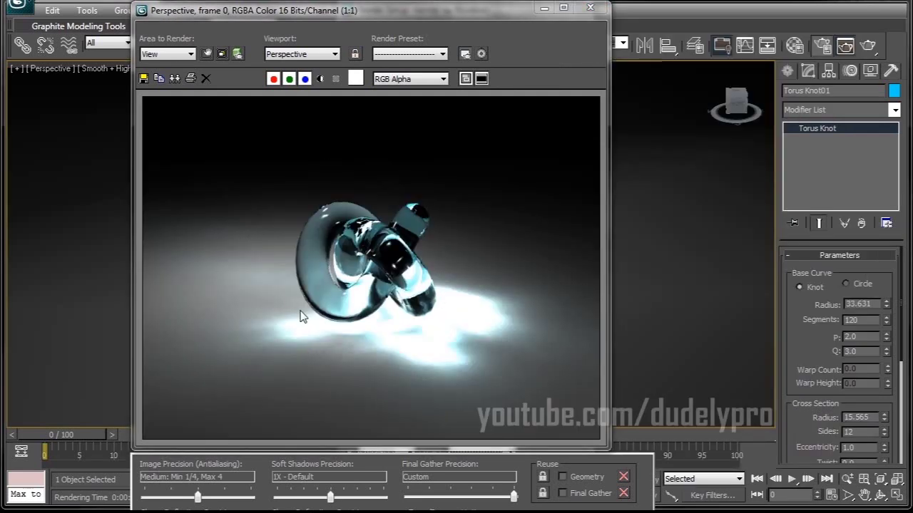
Set the photon Decay to 1.4 and render the glass knot again
{"action": "left_click", "coordinate": [591, 9]}
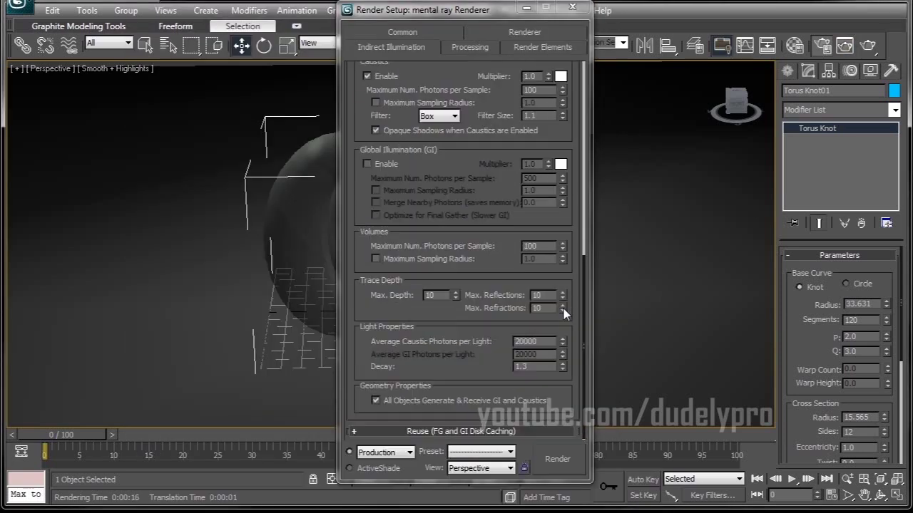
{"action": "left_click", "coordinate": [465, 375]}
{"action": "type", "text": "1"}
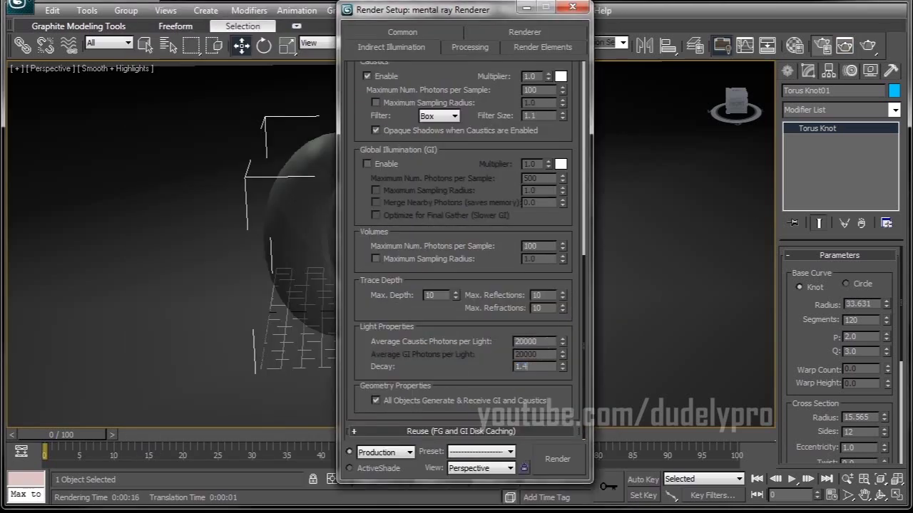
{"action": "left_click", "coordinate": [564, 457]}
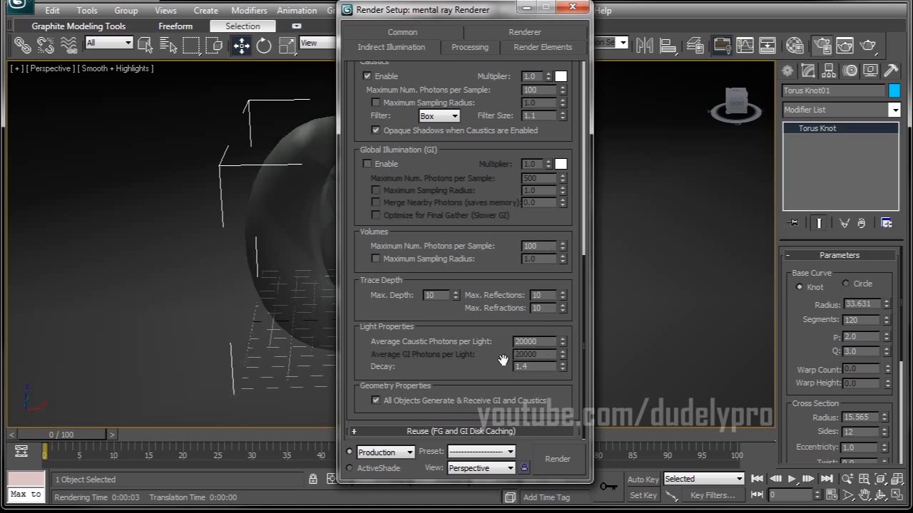
{"action": "left_click_drag", "start_coordinate": [503, 355], "coordinate": [499, 335]}
{"action": "left_click", "coordinate": [557, 459]}
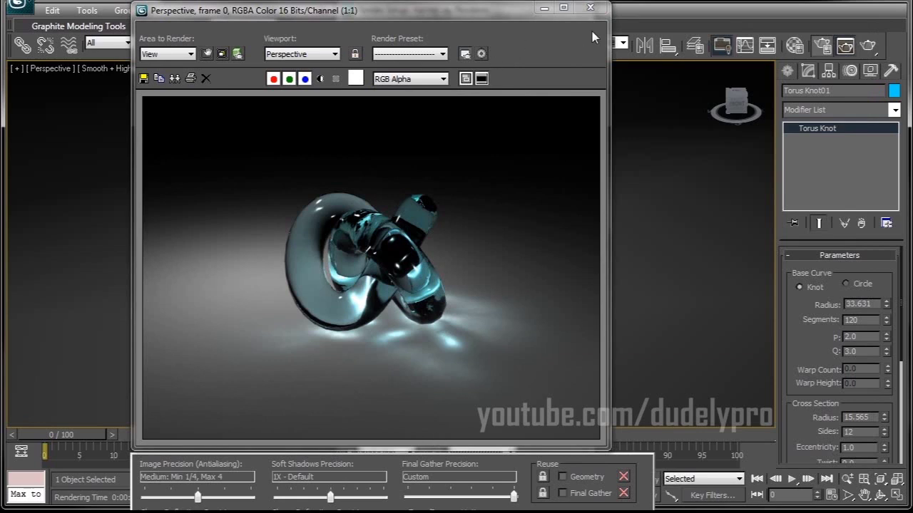
Close the previous frame and render the caustic glass knot once more
{"action": "left_click", "coordinate": [590, 8]}
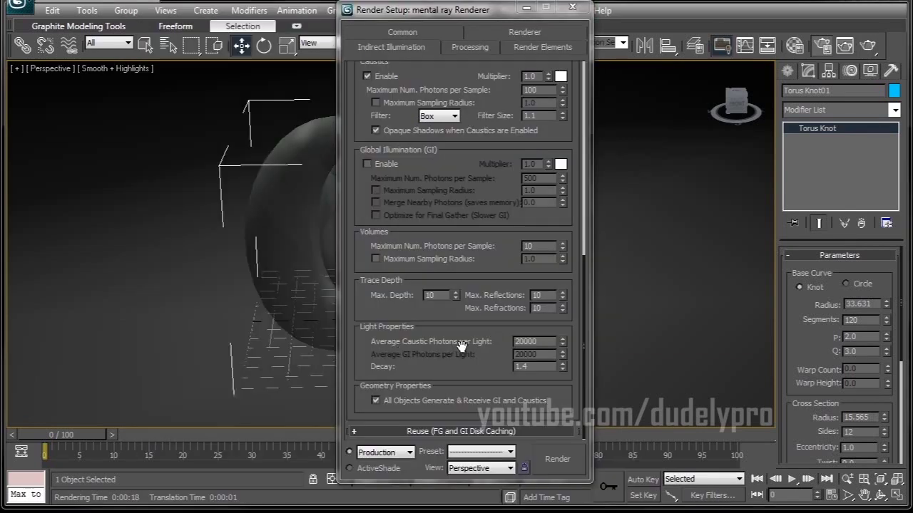
{"action": "left_click", "coordinate": [557, 467]}
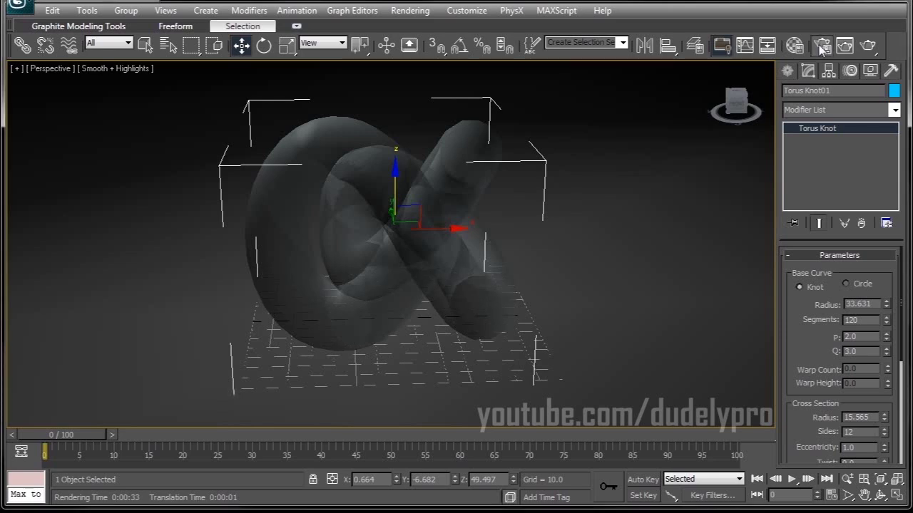
Set the knot's water material type to Reflecting Pool in the Material Editor
{"action": "left_click", "coordinate": [766, 45]}
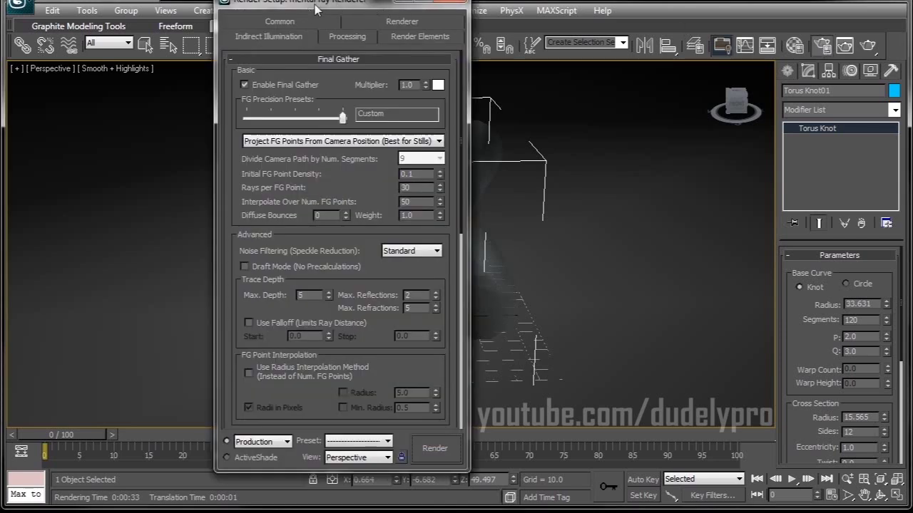
{"action": "left_click", "coordinate": [450, 2]}
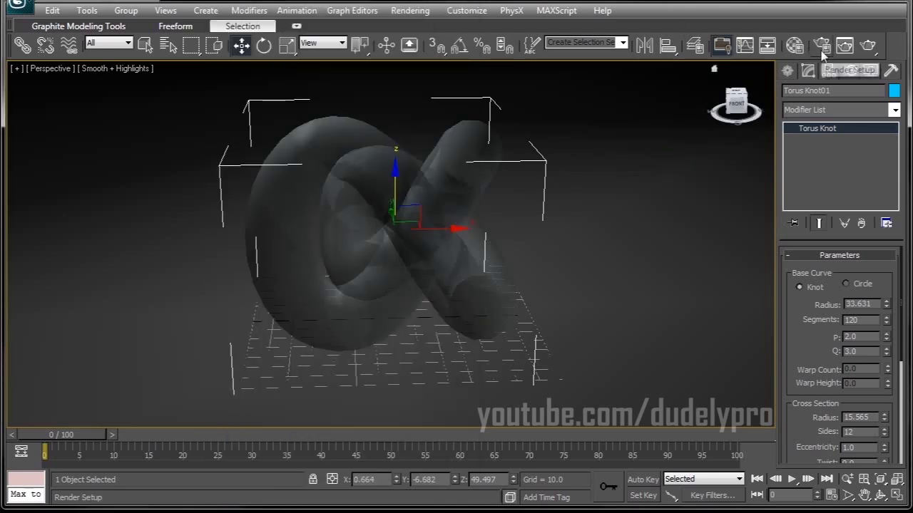
{"action": "left_click", "coordinate": [794, 46]}
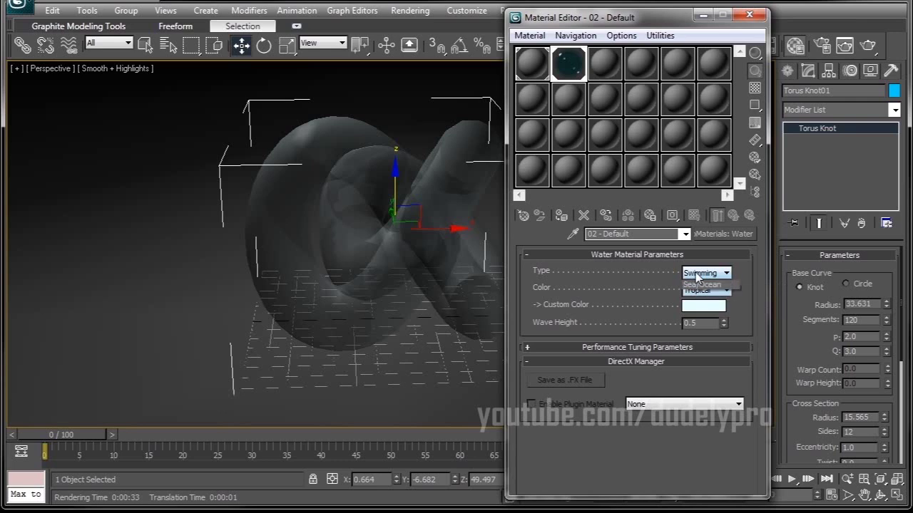
{"action": "left_click", "coordinate": [699, 274]}
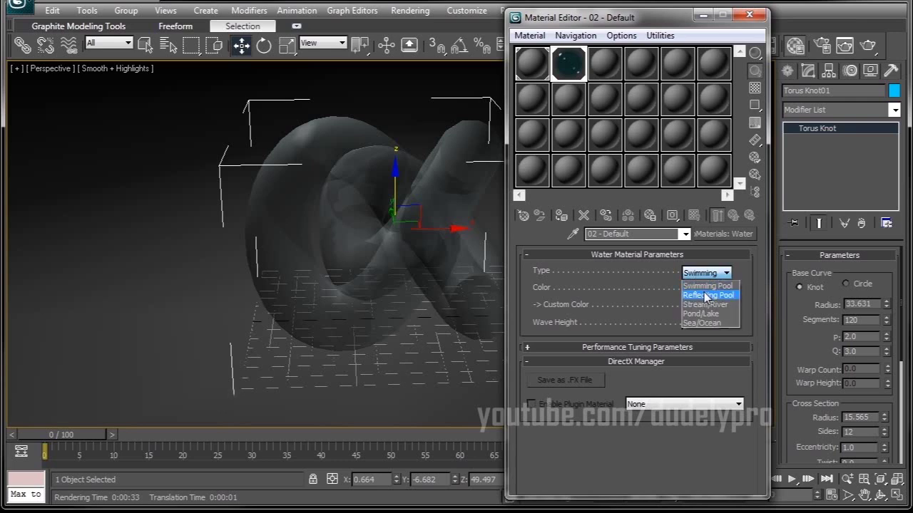
{"action": "left_click", "coordinate": [704, 295]}
Give the water a custom yellow colour, then switch its type to Stream/River
{"action": "left_click", "coordinate": [706, 290]}
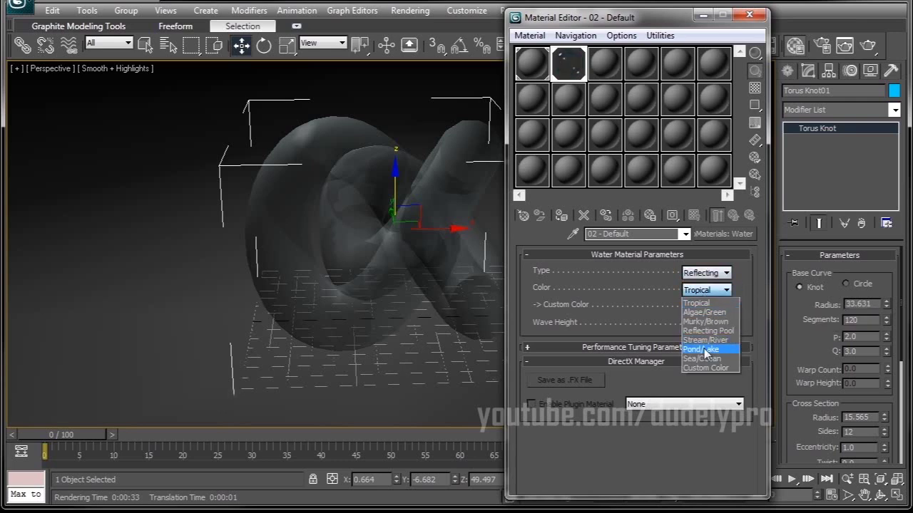
{"action": "left_click", "coordinate": [706, 368]}
{"action": "left_click", "coordinate": [703, 305]}
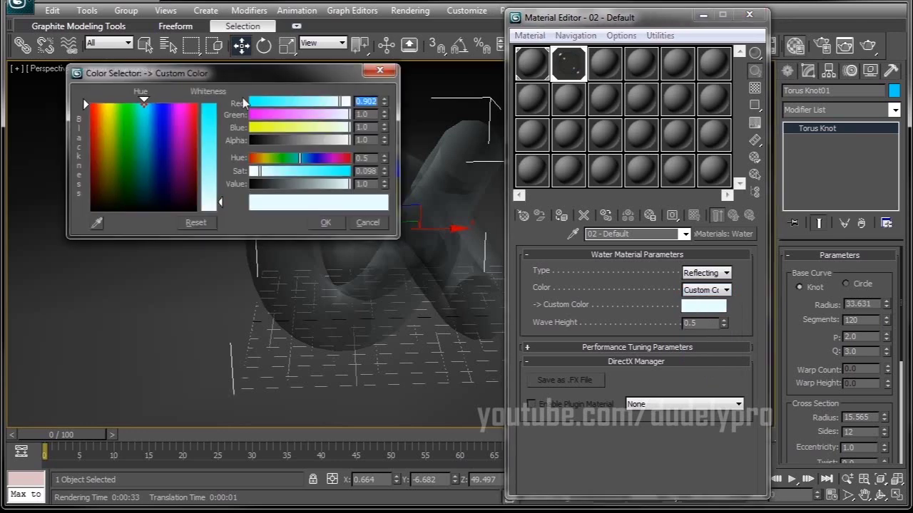
{"action": "left_click_drag", "start_coordinate": [221, 202], "coordinate": [220, 104]}
{"action": "left_click_drag", "start_coordinate": [134, 141], "coordinate": [109, 106]}
{"action": "left_click", "coordinate": [325, 222]}
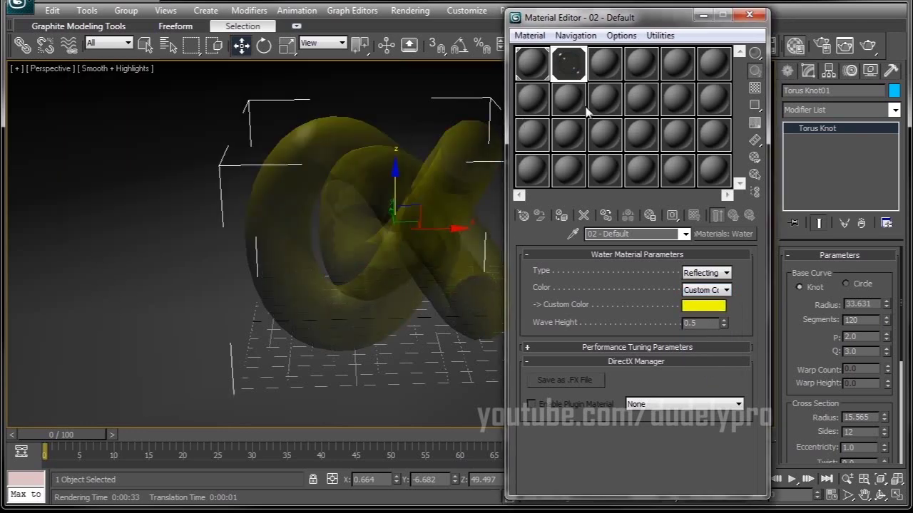
{"action": "left_click", "coordinate": [706, 274]}
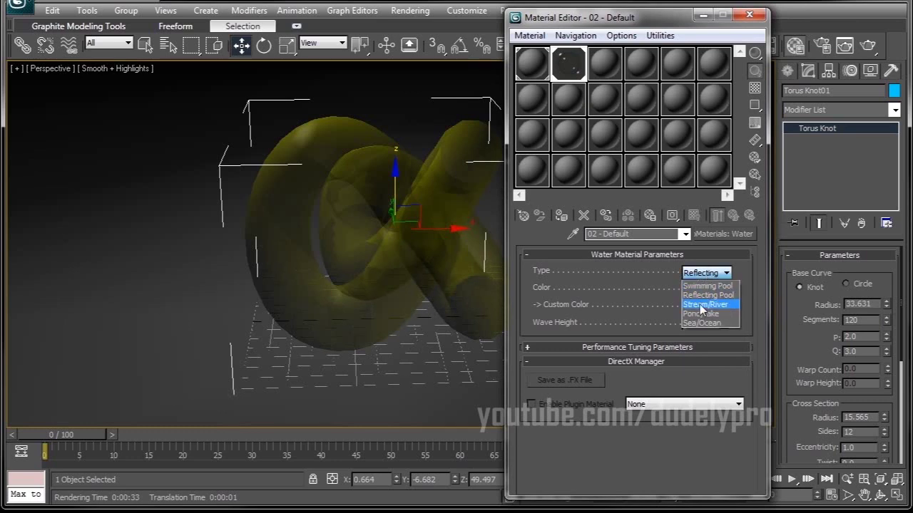
{"action": "left_click", "coordinate": [702, 304]}
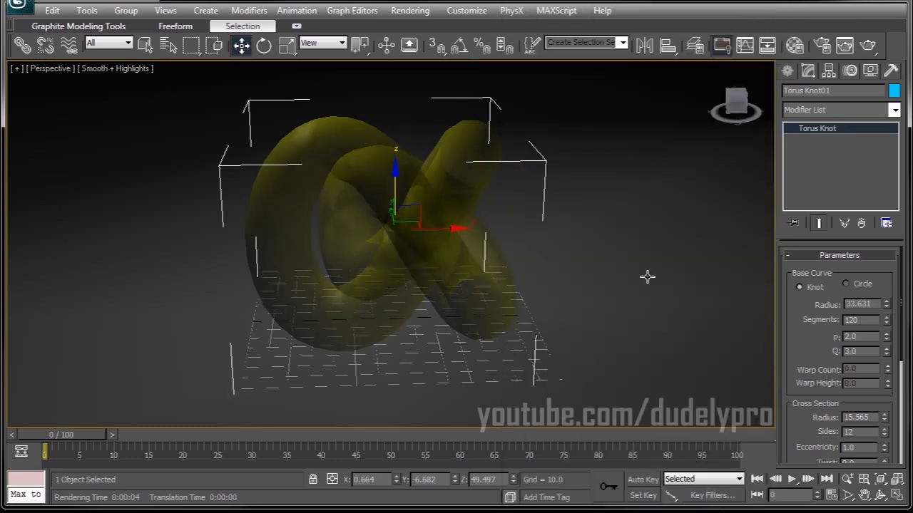
Set Torus Knot01's smoothing to Sides and render the perspective view
{"action": "middle_click_drag", "start_coordinate": [644, 310], "coordinate": [452, 167], "text": "alt"}
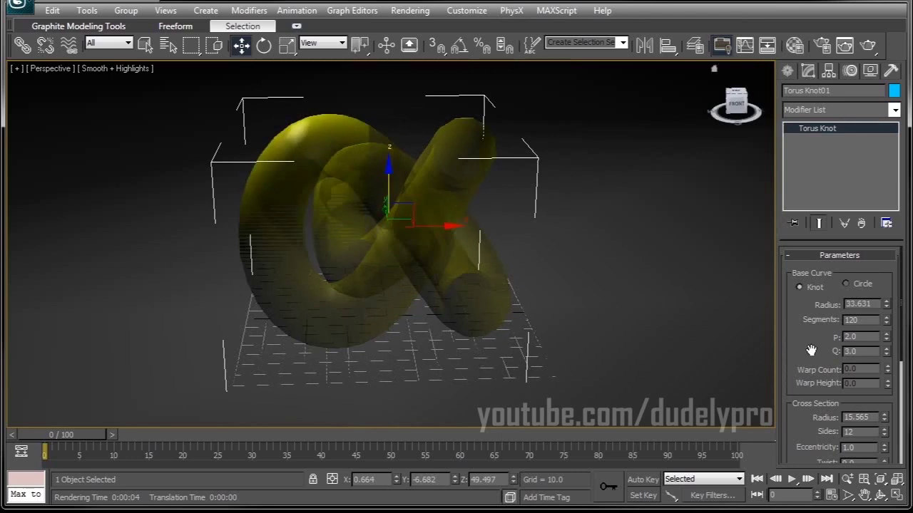
{"action": "scroll", "coordinate": [811, 346], "scroll_direction": "down", "scroll_amount": 5}
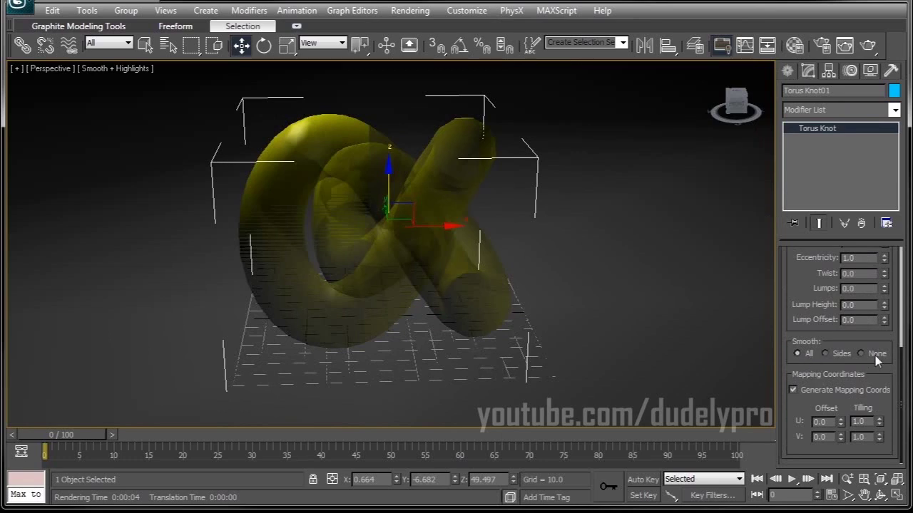
{"action": "left_click", "coordinate": [825, 355]}
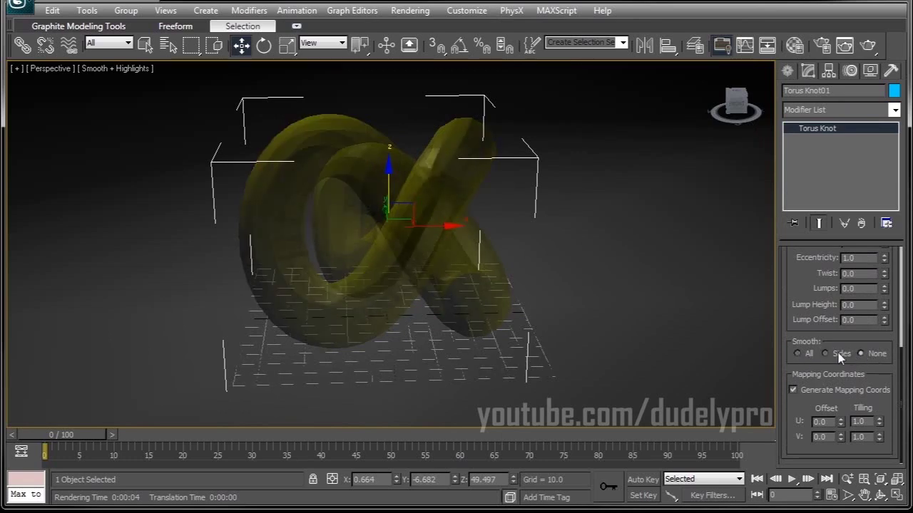
{"action": "left_click", "coordinate": [867, 45]}
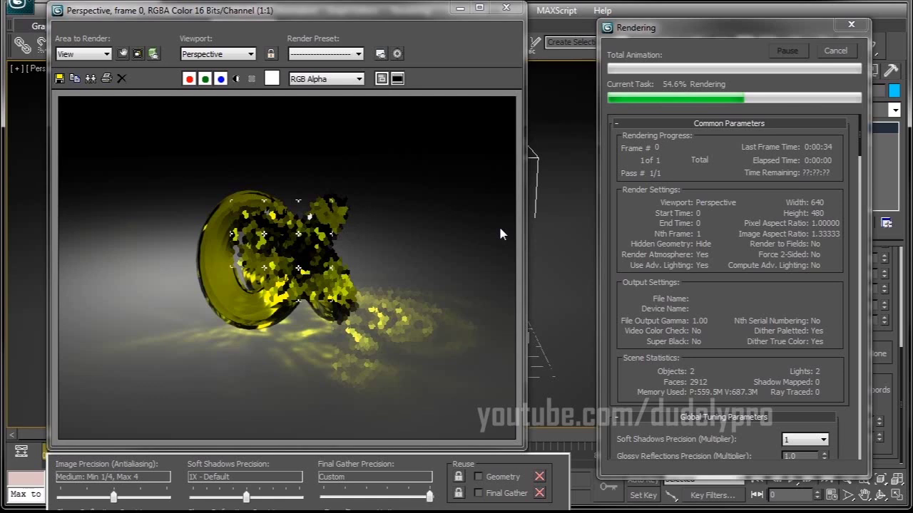
Move the render progress window aside while the yellow knot render completes
{"action": "left_click_drag", "start_coordinate": [685, 30], "coordinate": [595, 39]}
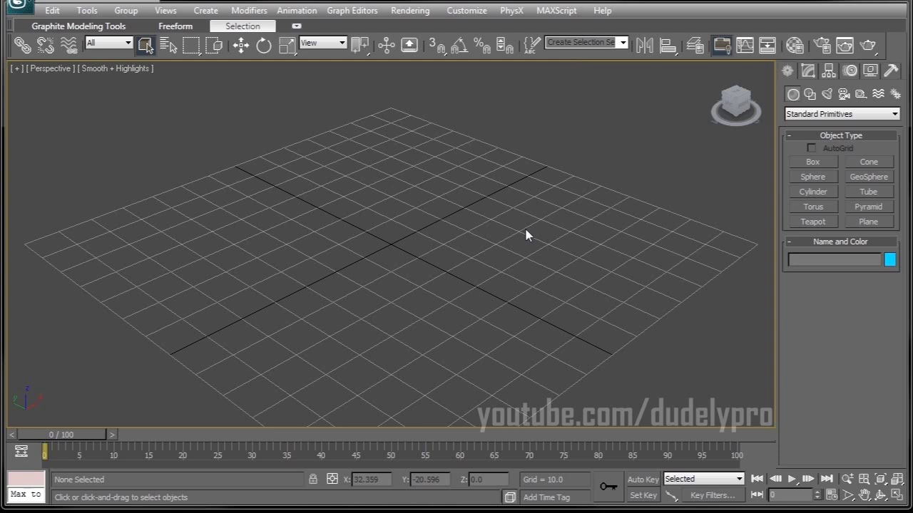
Assign mental ray Renderer as the production renderer and bring up the Material Editor
{"action": "left_click", "coordinate": [821, 45]}
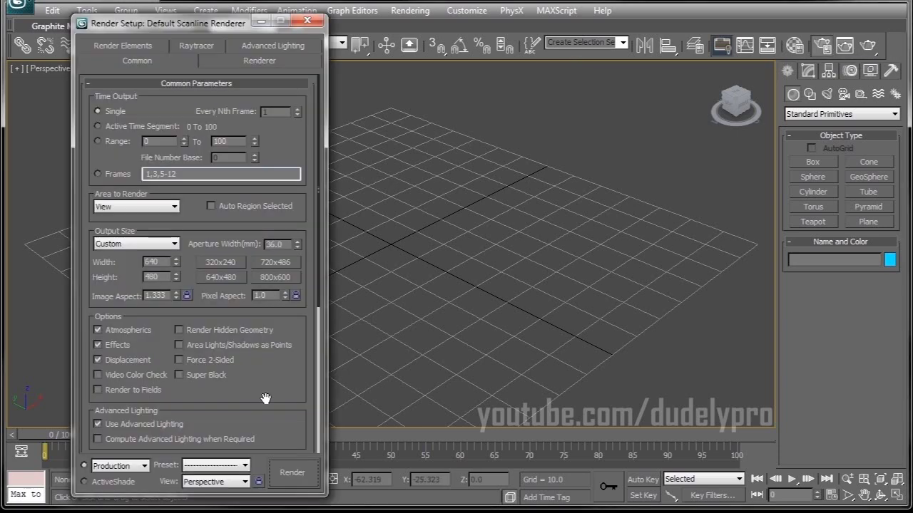
{"action": "left_click_drag", "start_coordinate": [302, 412], "coordinate": [265, 127]}
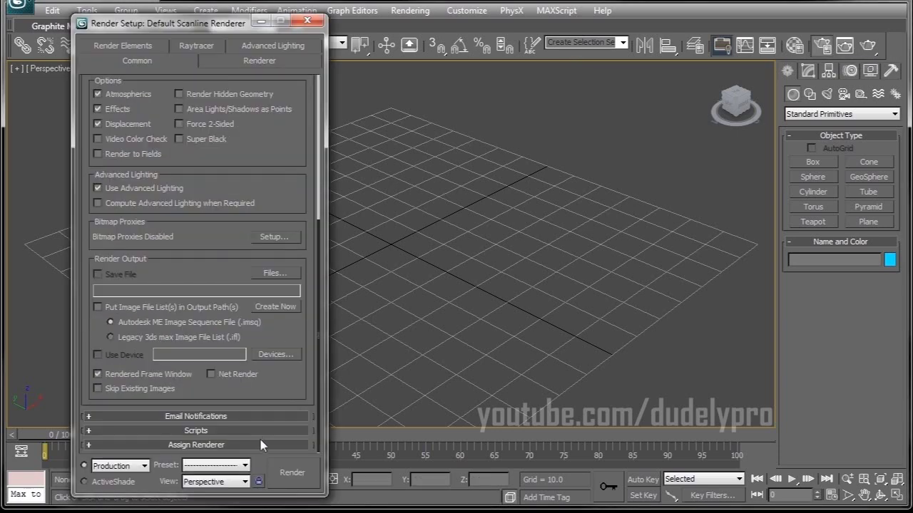
{"action": "left_click_drag", "start_coordinate": [264, 448], "coordinate": [269, 401]}
{"action": "left_click", "coordinate": [268, 384]}
{"action": "left_click", "coordinate": [154, 169]}
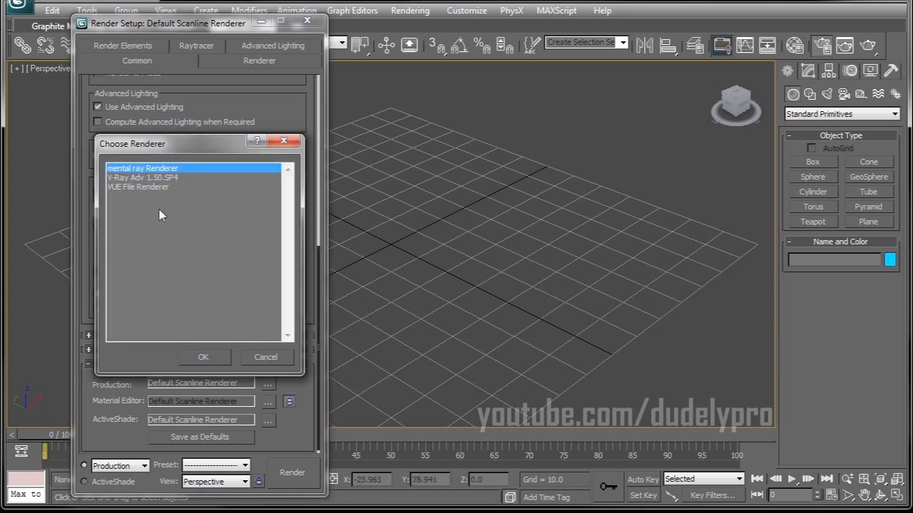
{"action": "left_click", "coordinate": [210, 357]}
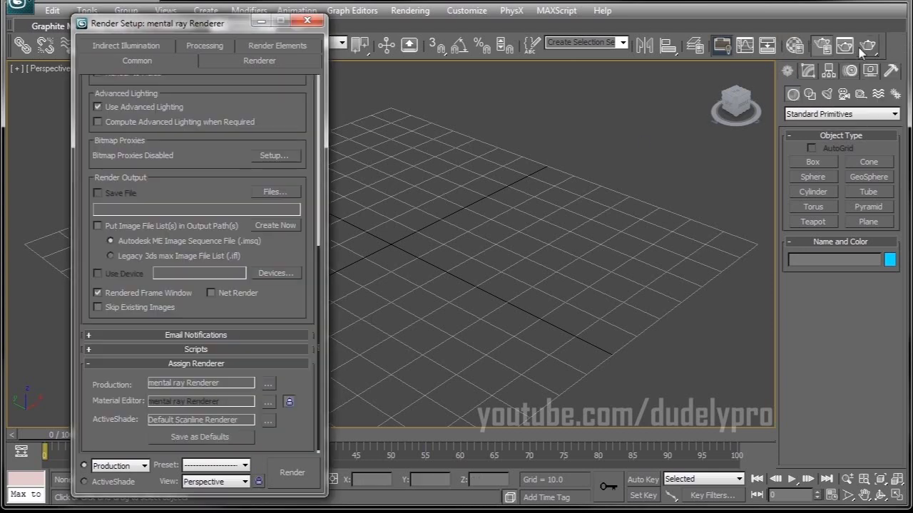
{"action": "left_click", "coordinate": [793, 47]}
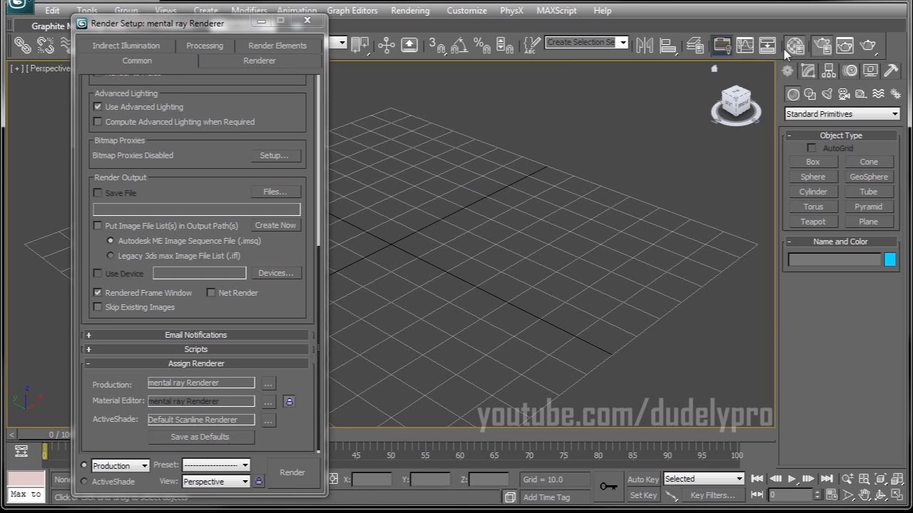
Pick ProMaterials: Solid Glass from the material type list
{"action": "left_click", "coordinate": [741, 226]}
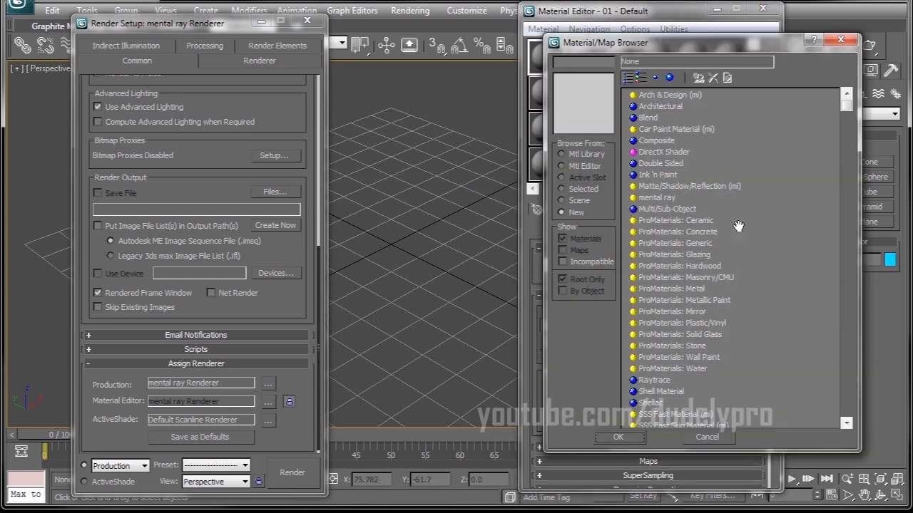
{"action": "scroll", "coordinate": [784, 299], "scroll_direction": "down", "scroll_amount": 2}
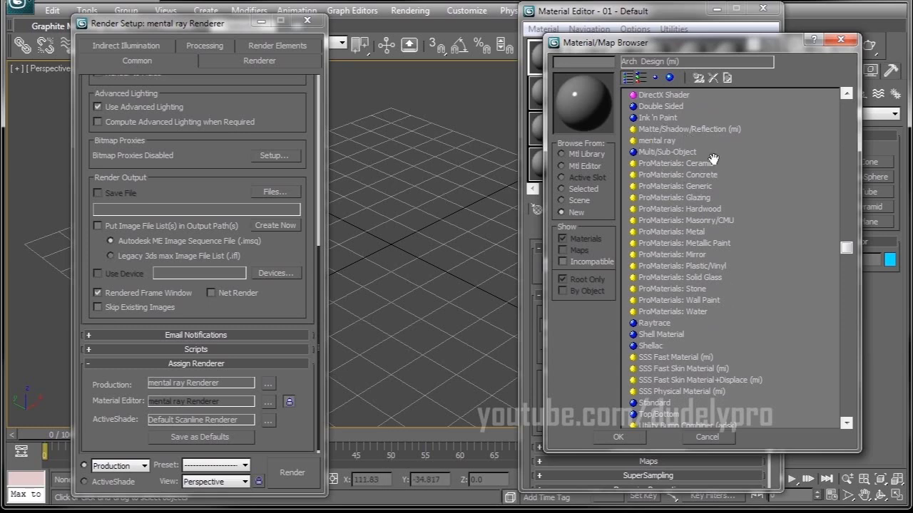
{"action": "left_click", "coordinate": [681, 277]}
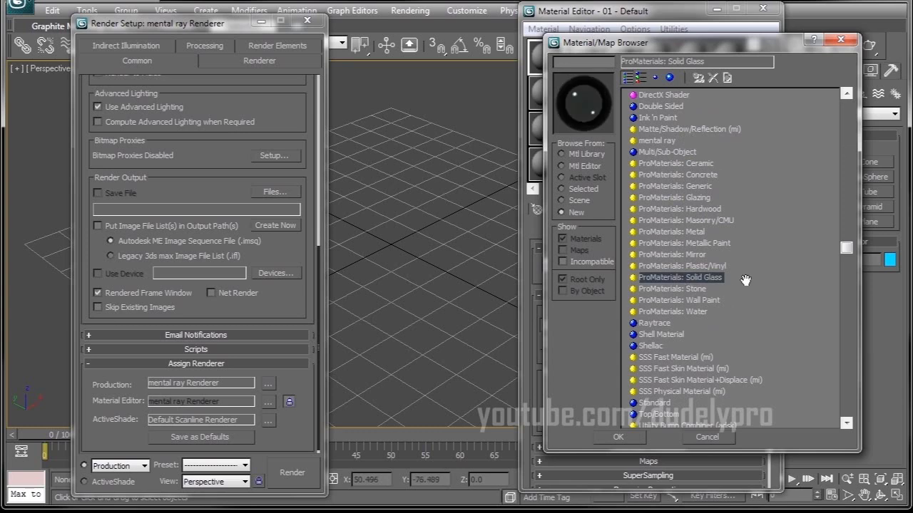
Close the Material/Map Browser, Material Editor and Render Setup
{"action": "left_click", "coordinate": [842, 40]}
{"action": "left_click", "coordinate": [729, 8]}
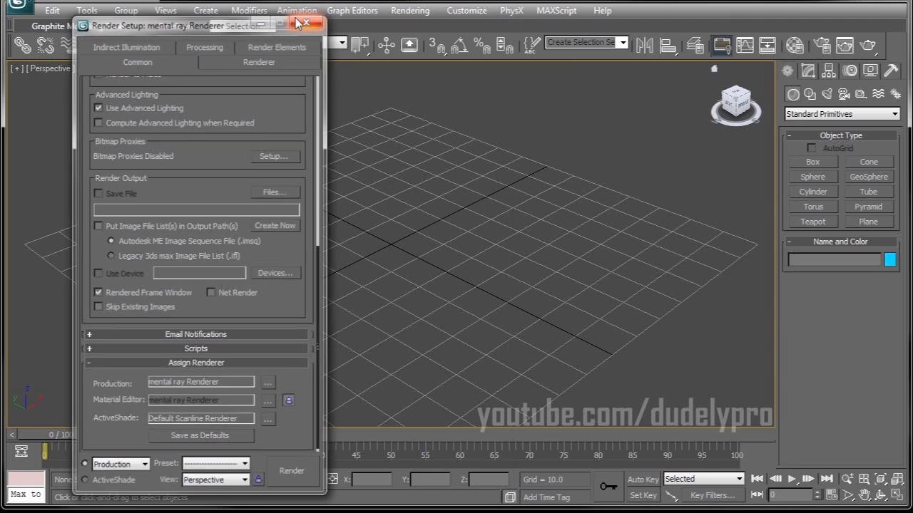
{"action": "left_click", "coordinate": [307, 21]}
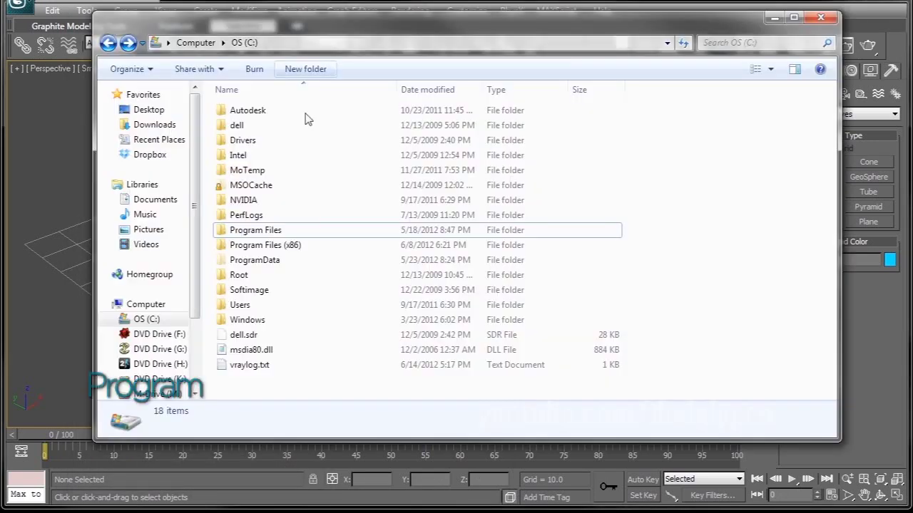
Browse to Program Files\Autodesk\3ds Max 2010\mentalray\shaders_standard\include
{"action": "left_click", "coordinate": [246, 234]}
{"action": "double_click", "coordinate": [246, 234]}
{"action": "double_click", "coordinate": [288, 116]}
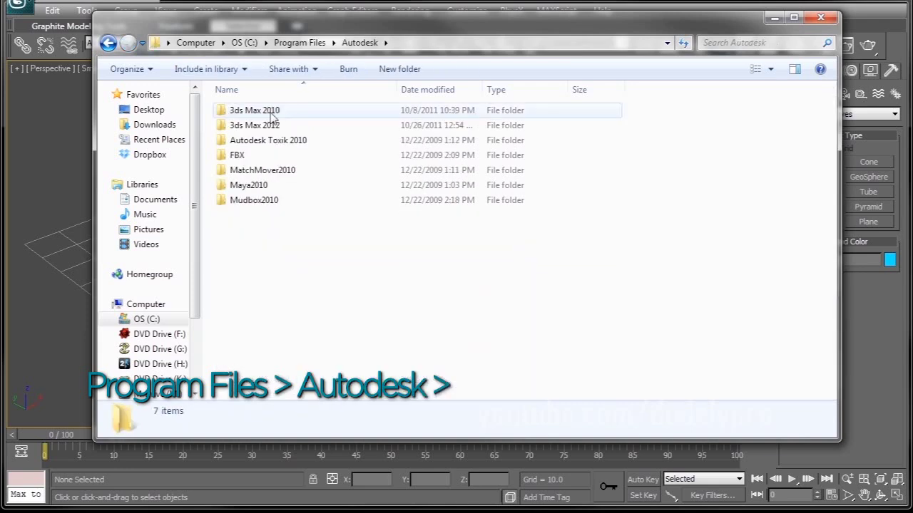
{"action": "left_click", "coordinate": [256, 114]}
{"action": "double_click", "coordinate": [255, 113]}
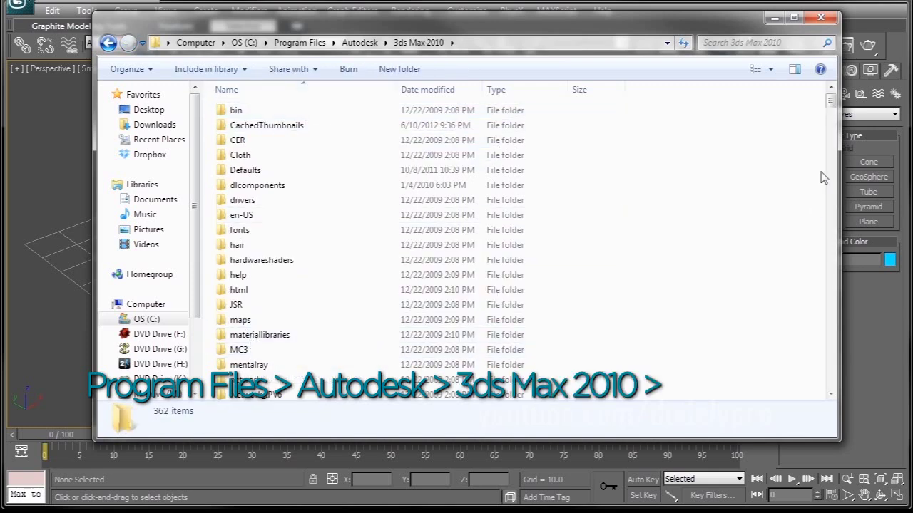
{"action": "left_click_drag", "start_coordinate": [831, 104], "coordinate": [835, 119]}
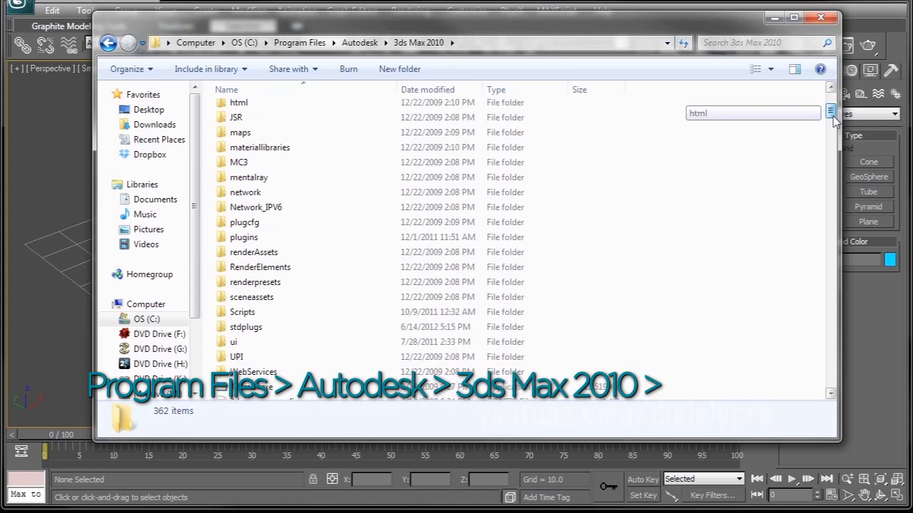
{"action": "double_click", "coordinate": [258, 177]}
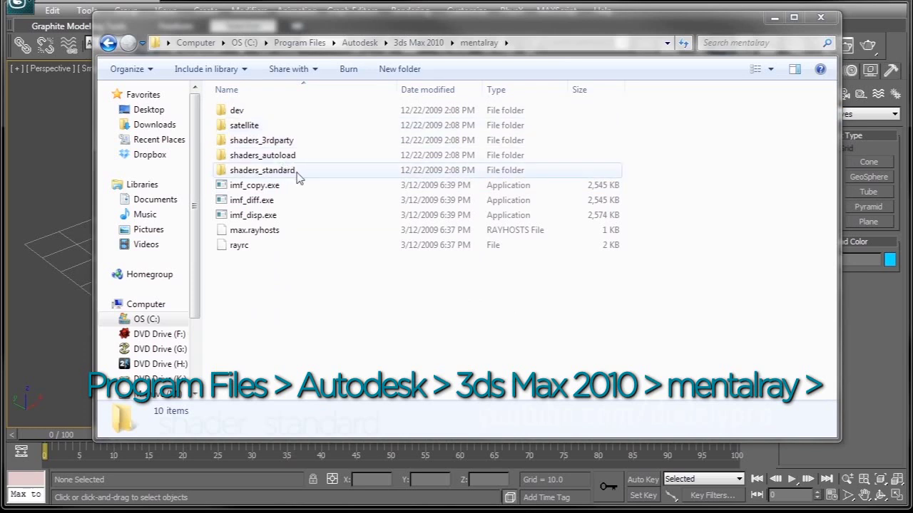
{"action": "double_click", "coordinate": [298, 174]}
{"action": "double_click", "coordinate": [282, 114]}
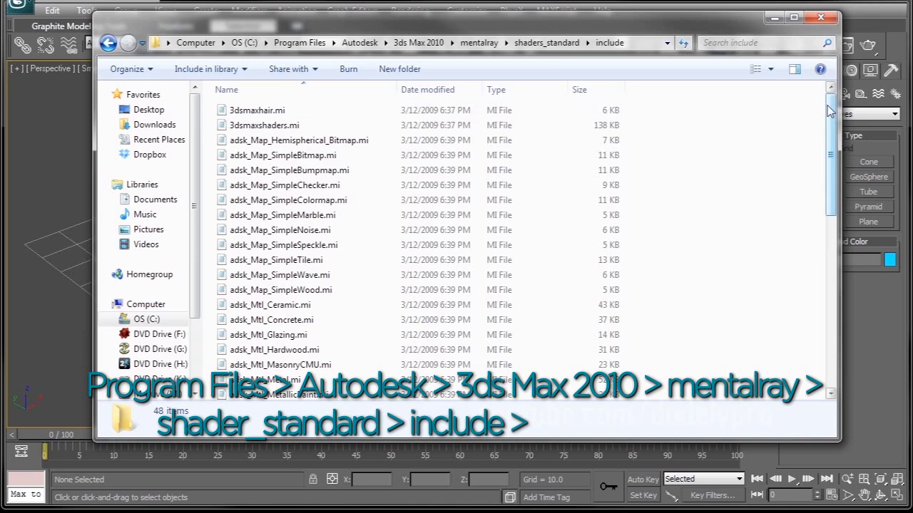
{"action": "left_click_drag", "start_coordinate": [830, 111], "coordinate": [827, 281]}
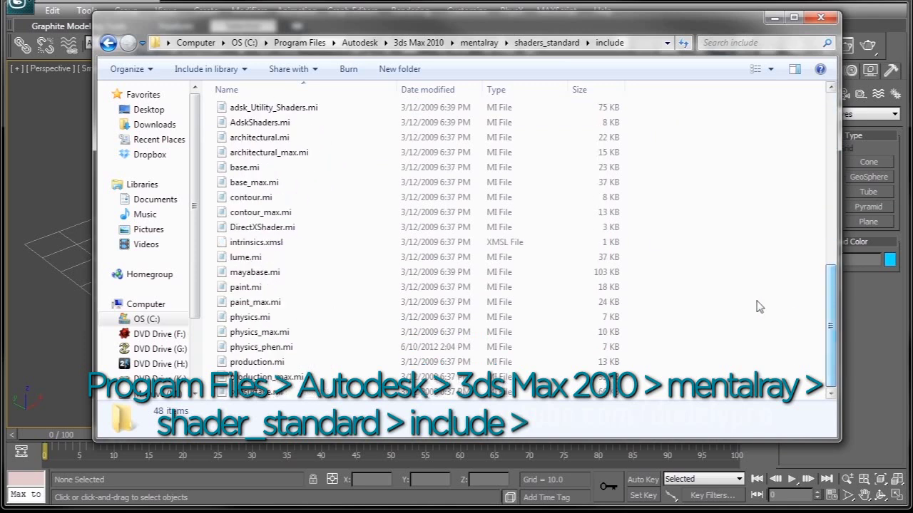
Open physics_phen.mi with Notepad from the Other Programs list
{"action": "right_click", "coordinate": [282, 350]}
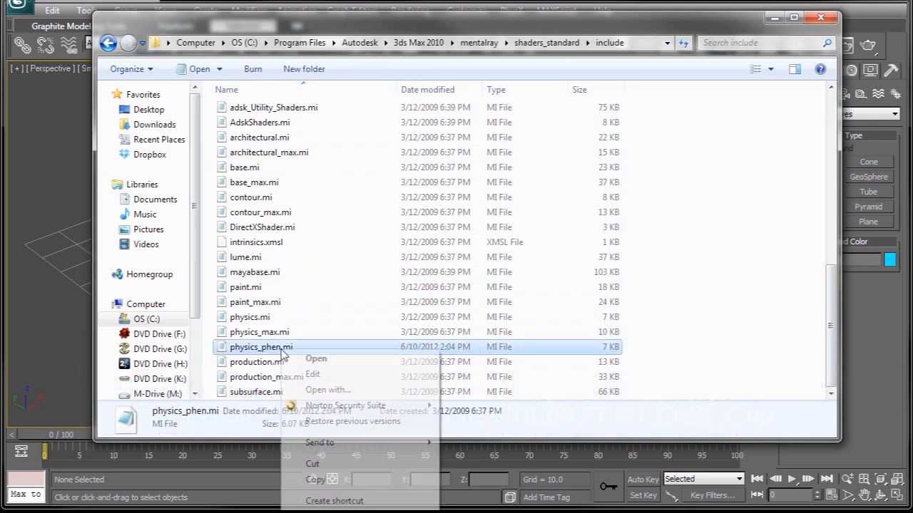
{"action": "left_click", "coordinate": [322, 391]}
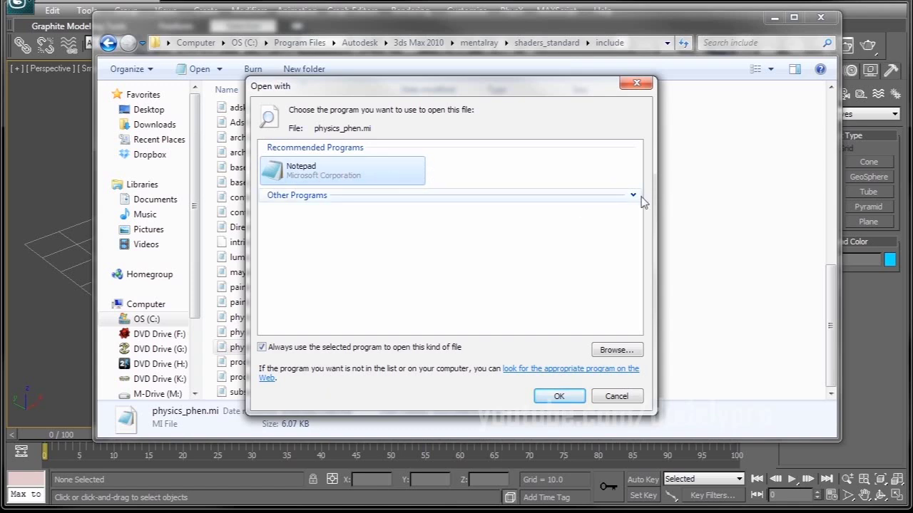
{"action": "left_click", "coordinate": [632, 197]}
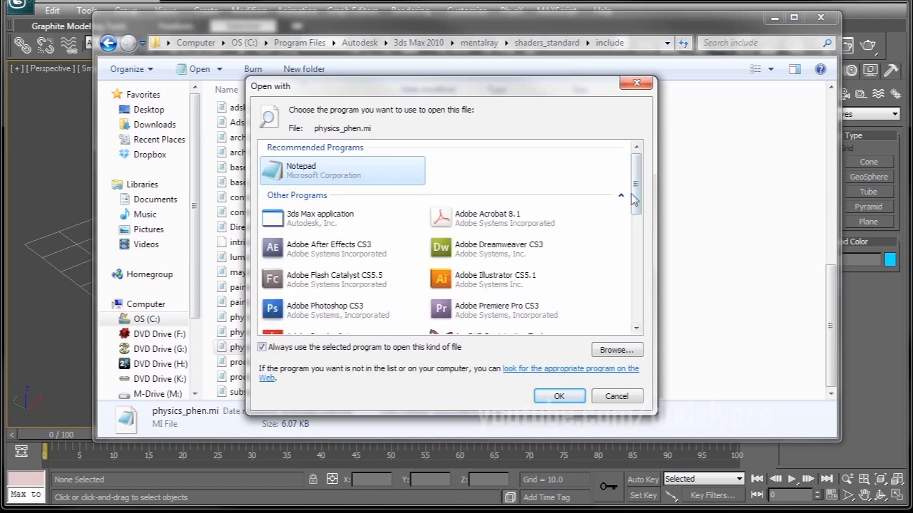
{"action": "left_click_drag", "start_coordinate": [633, 198], "coordinate": [597, 141]}
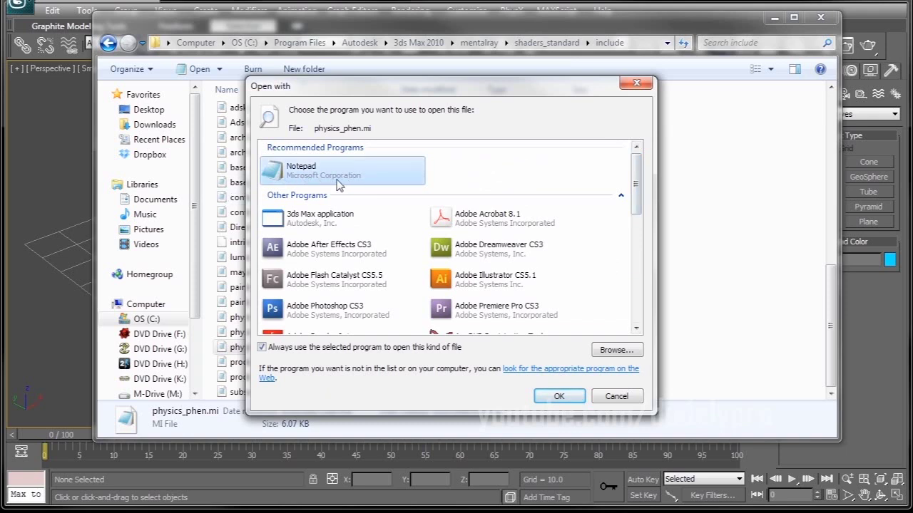
{"action": "left_click", "coordinate": [554, 396]}
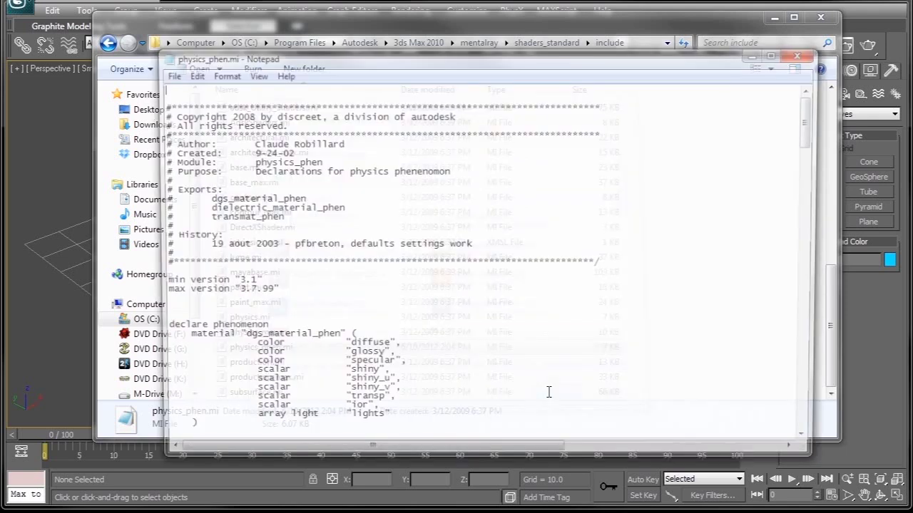
Search physics_phen.mi for 'gl' and jump to the second glass match
{"action": "left_click_drag", "start_coordinate": [397, 60], "coordinate": [395, 43]}
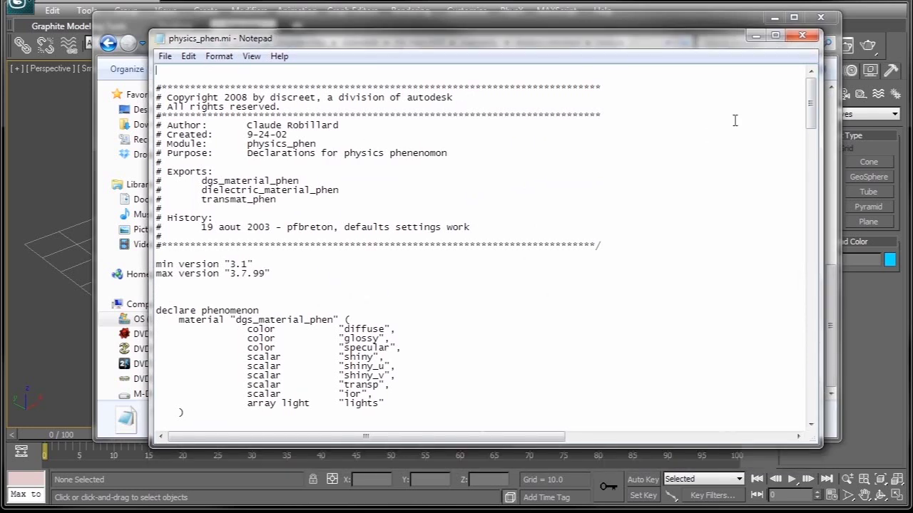
{"action": "left_click_drag", "start_coordinate": [276, 40], "coordinate": [331, 45]}
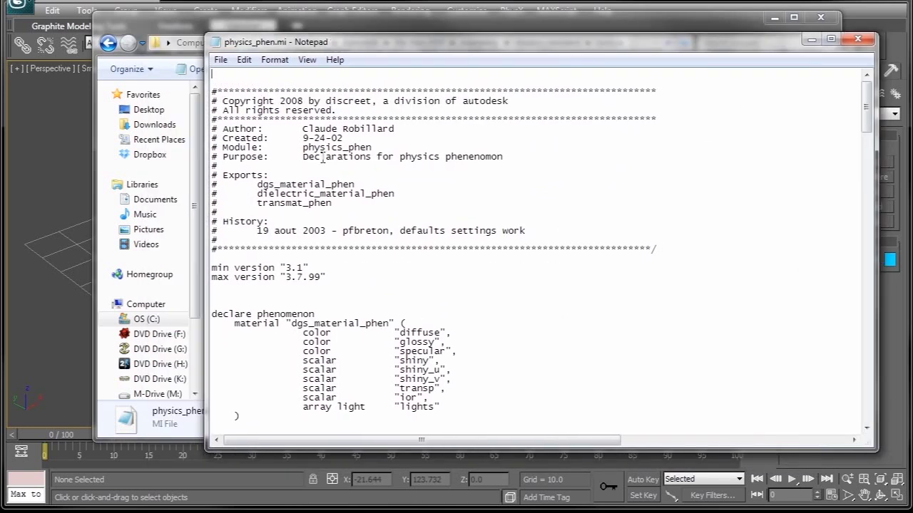
{"action": "key", "text": "ctrl+f"}
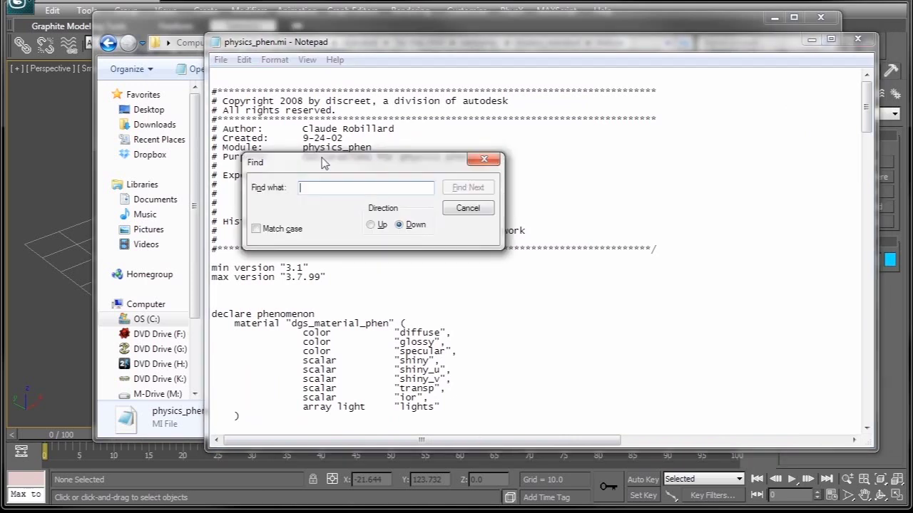
{"action": "type", "text": "glass"}
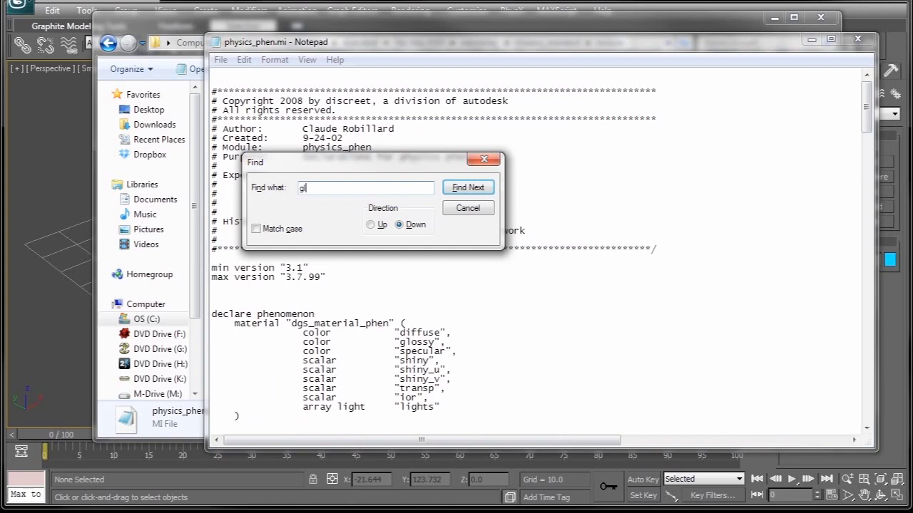
{"action": "left_click", "coordinate": [474, 188]}
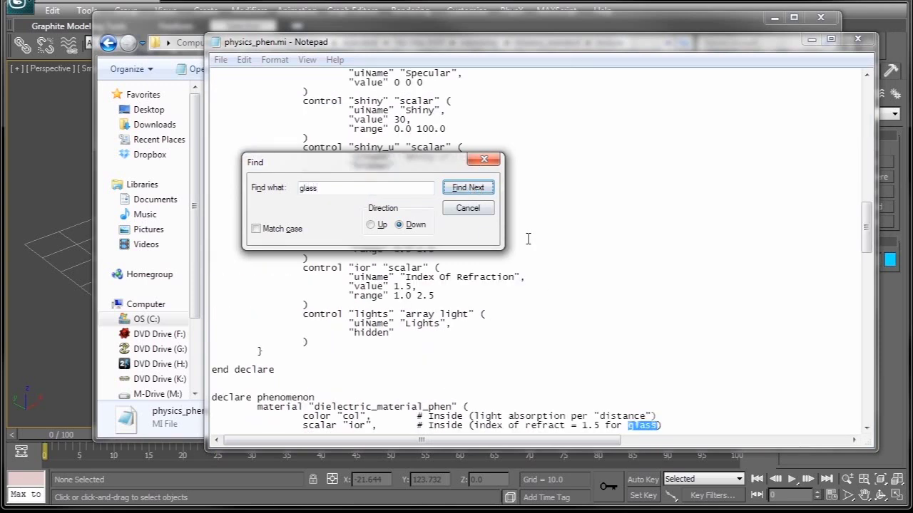
{"action": "left_click", "coordinate": [467, 188]}
Scroll to the Glass (physics_phen) entry and select its 'hidden' flag
{"action": "left_click_drag", "start_coordinate": [396, 162], "coordinate": [597, 126]}
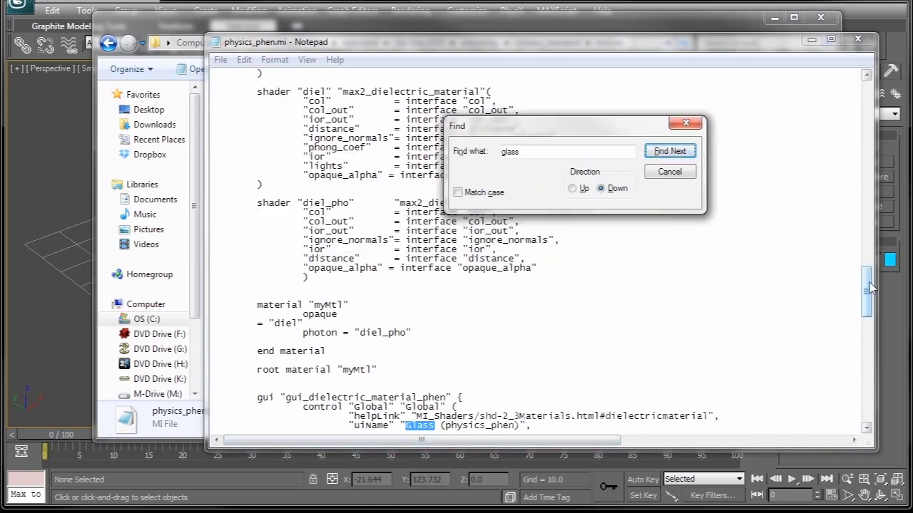
{"action": "left_click_drag", "start_coordinate": [869, 289], "coordinate": [869, 301]}
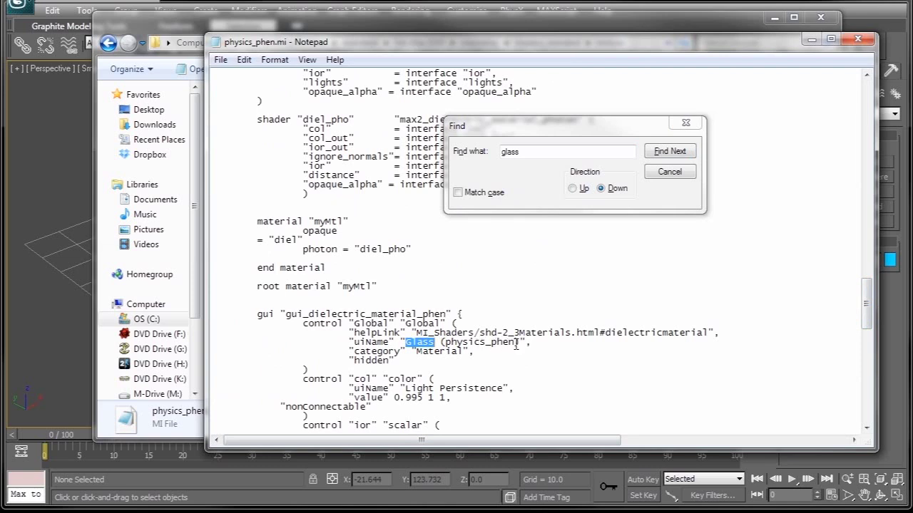
{"action": "left_click", "coordinate": [419, 355]}
{"action": "left_click_drag", "start_coordinate": [388, 360], "coordinate": [361, 362]}
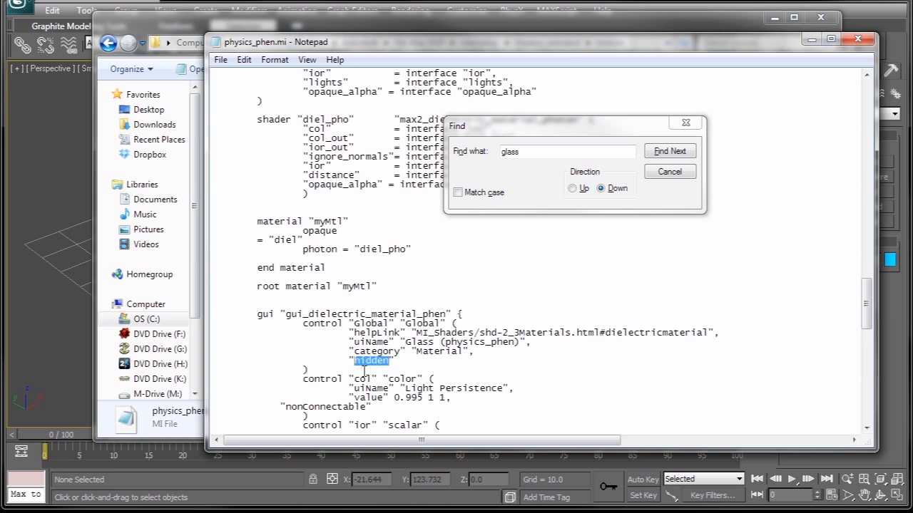
Change the Glass (physics_phen) entry from 'hidden' to 'show' and save physics_phen.mi
{"action": "type", "text": "show"}
{"action": "left_click", "coordinate": [670, 174]}
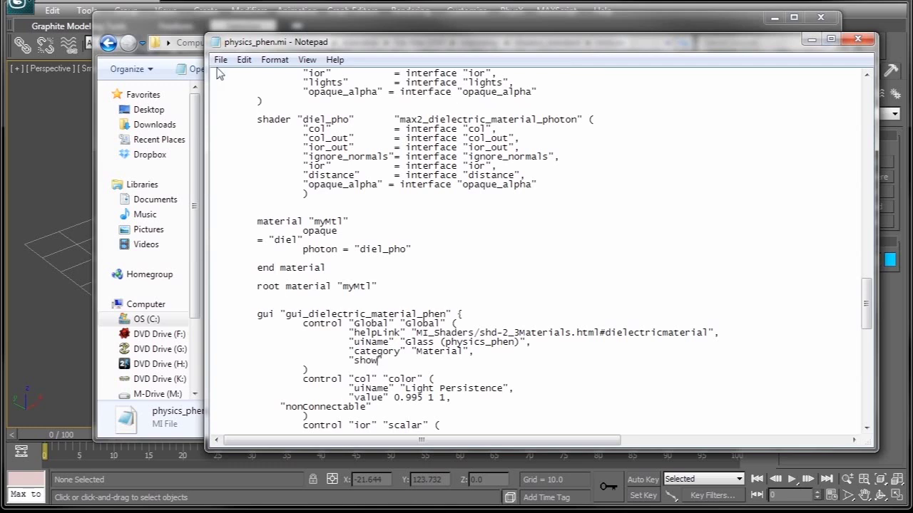
{"action": "left_click", "coordinate": [220, 60]}
{"action": "left_click", "coordinate": [240, 106]}
Save physics_phen.mi once more and close Notepad
{"action": "left_click_drag", "start_coordinate": [865, 299], "coordinate": [864, 395]}
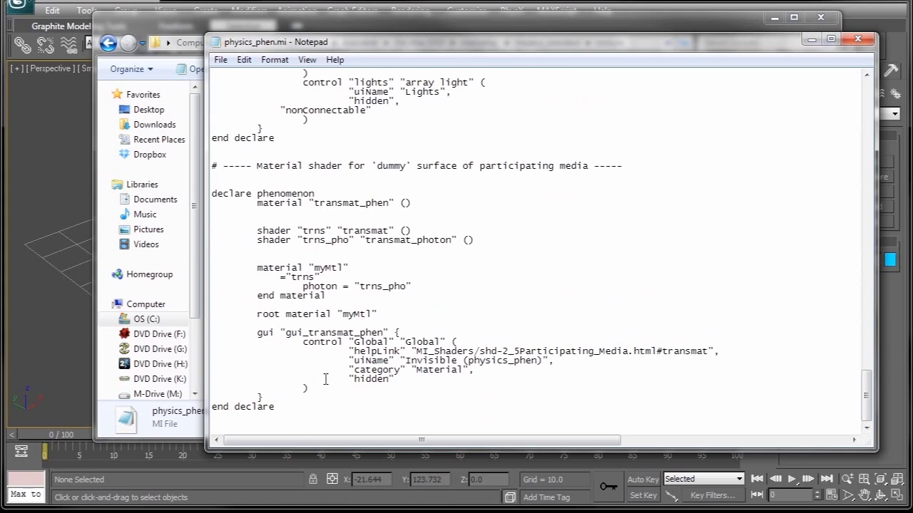
{"action": "scroll", "coordinate": [427, 385], "scroll_direction": "right", "scroll_amount": 2}
{"action": "scroll", "coordinate": [439, 378], "scroll_direction": "left", "scroll_amount": 2}
{"action": "left_click", "coordinate": [203, 54]}
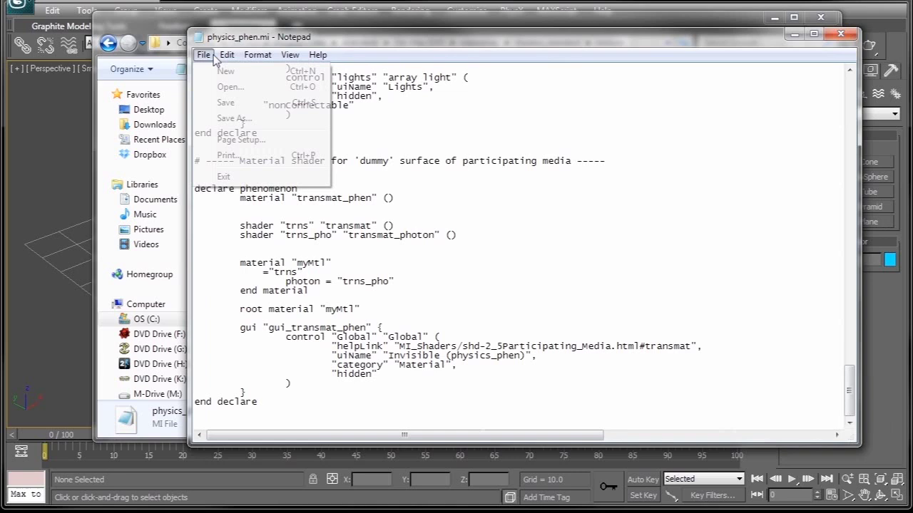
{"action": "left_click", "coordinate": [214, 100]}
{"action": "left_click", "coordinate": [840, 34]}
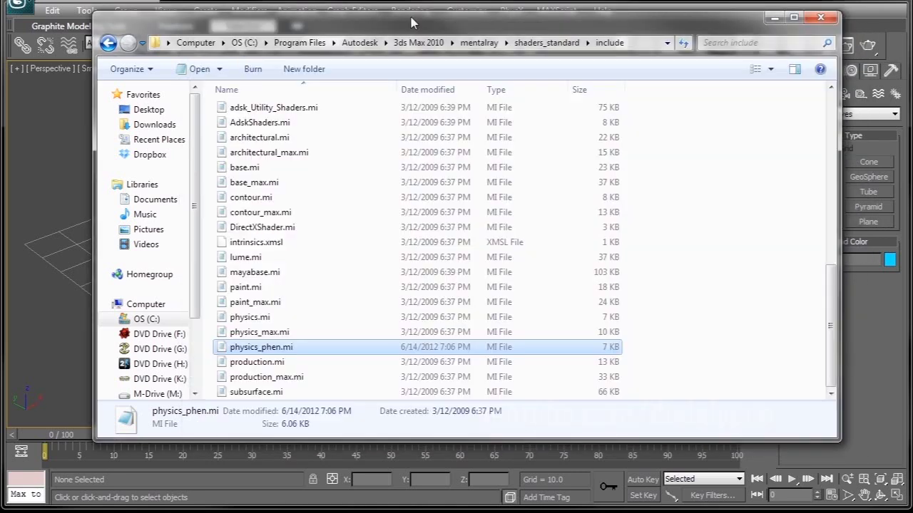
Close the Windows Explorer window to return to 3ds Max
{"action": "left_click_drag", "start_coordinate": [769, 14], "coordinate": [756, 27]}
{"action": "left_click", "coordinate": [803, 32]}
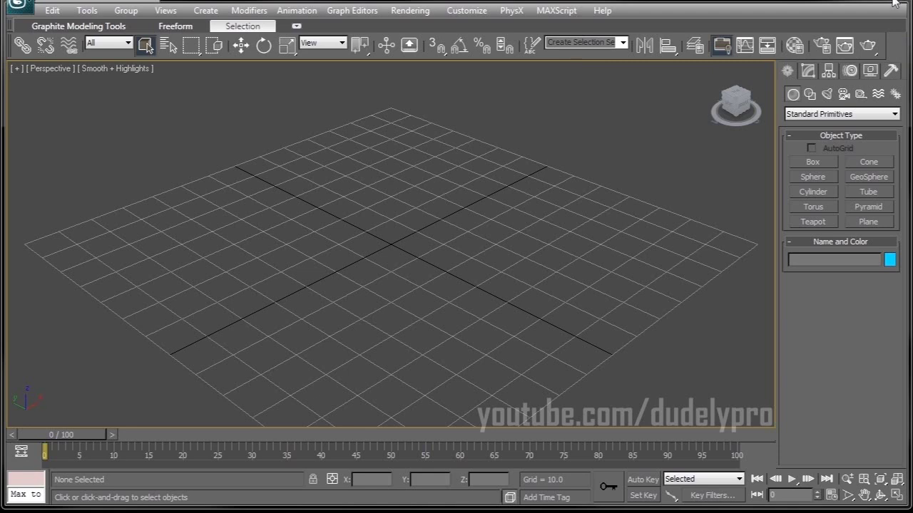
{"action": "left_click", "coordinate": [895, 3]}
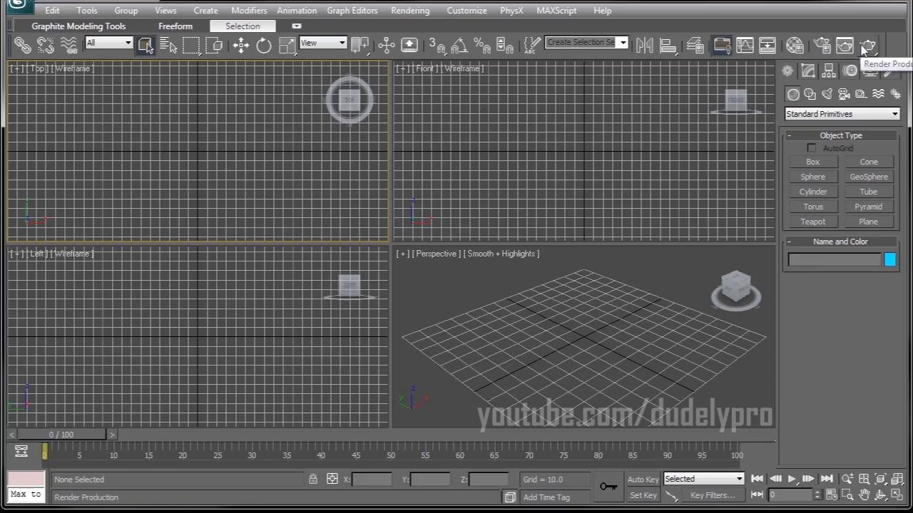
Assign mental ray Renderer as the production renderer in Render Setup
{"action": "left_click", "coordinate": [822, 45]}
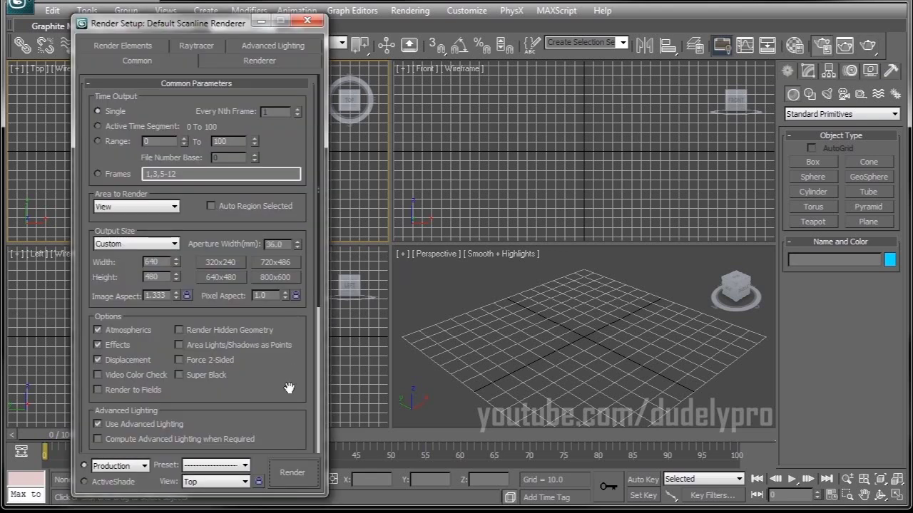
{"action": "left_click_drag", "start_coordinate": [289, 388], "coordinate": [239, 109]}
{"action": "left_click", "coordinate": [212, 446]}
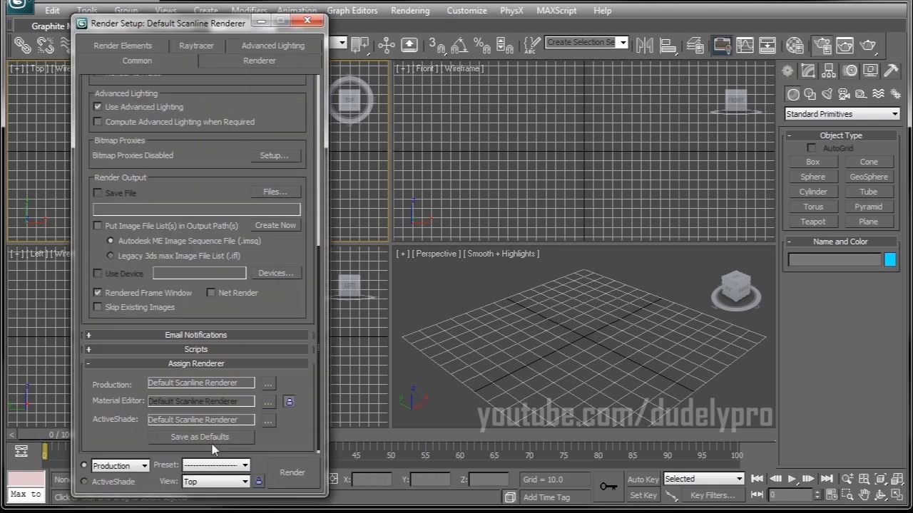
{"action": "left_click", "coordinate": [267, 385]}
{"action": "left_click", "coordinate": [142, 174]}
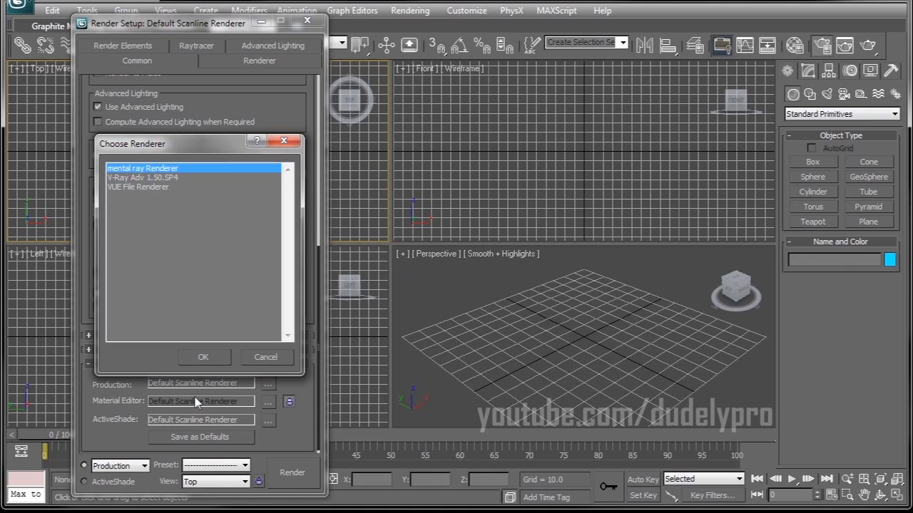
{"action": "left_click", "coordinate": [204, 361]}
{"action": "left_click", "coordinate": [308, 20]}
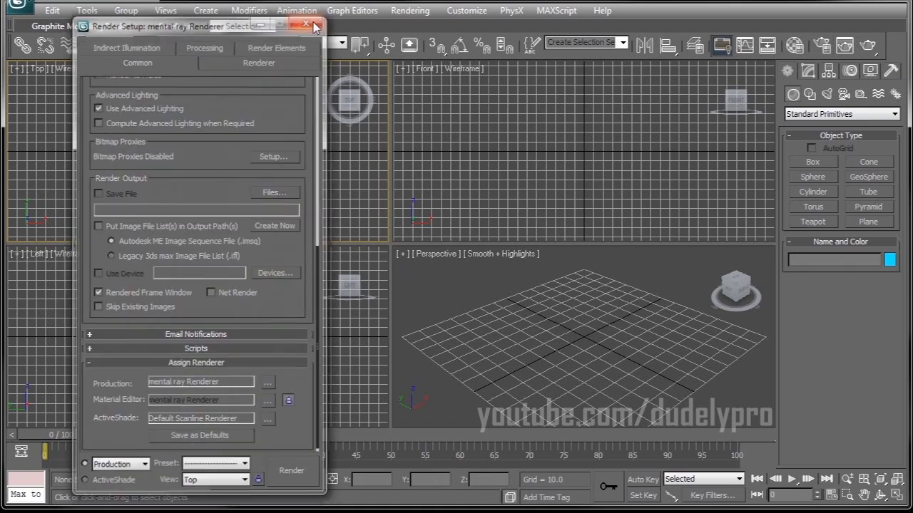
Change Material 01 - Default from Standard to a Glass (physics_phen) material
{"action": "left_click", "coordinate": [795, 44]}
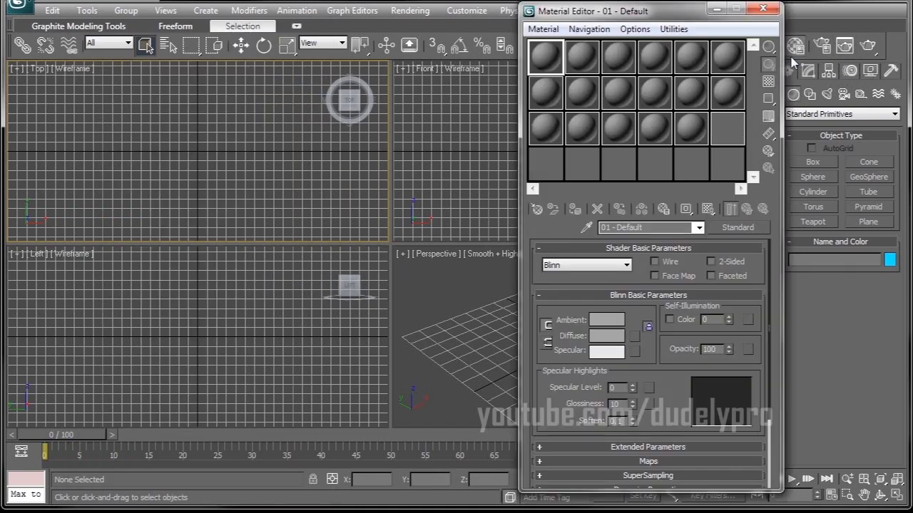
{"action": "left_click", "coordinate": [734, 227]}
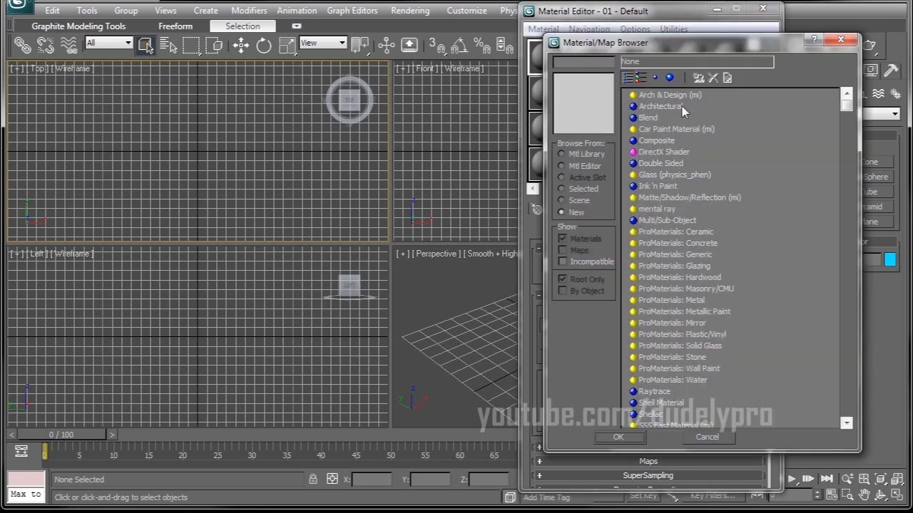
{"action": "double_click", "coordinate": [655, 176]}
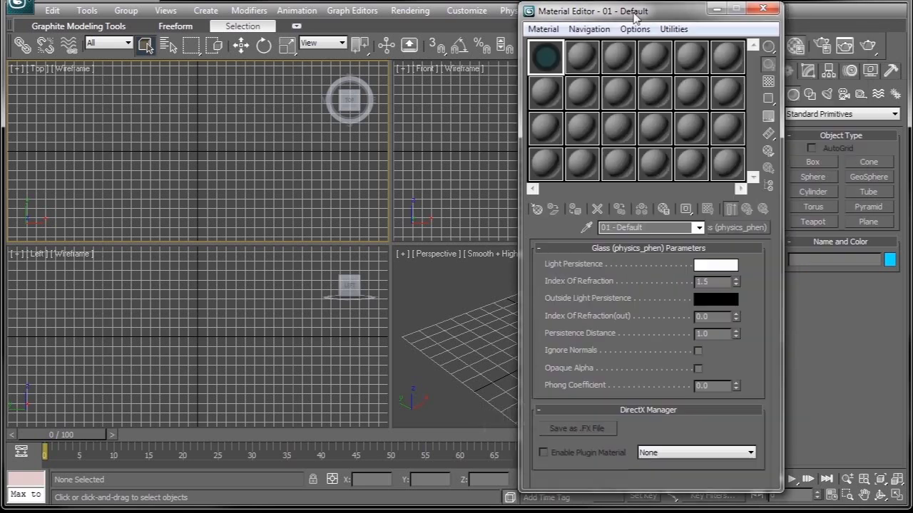